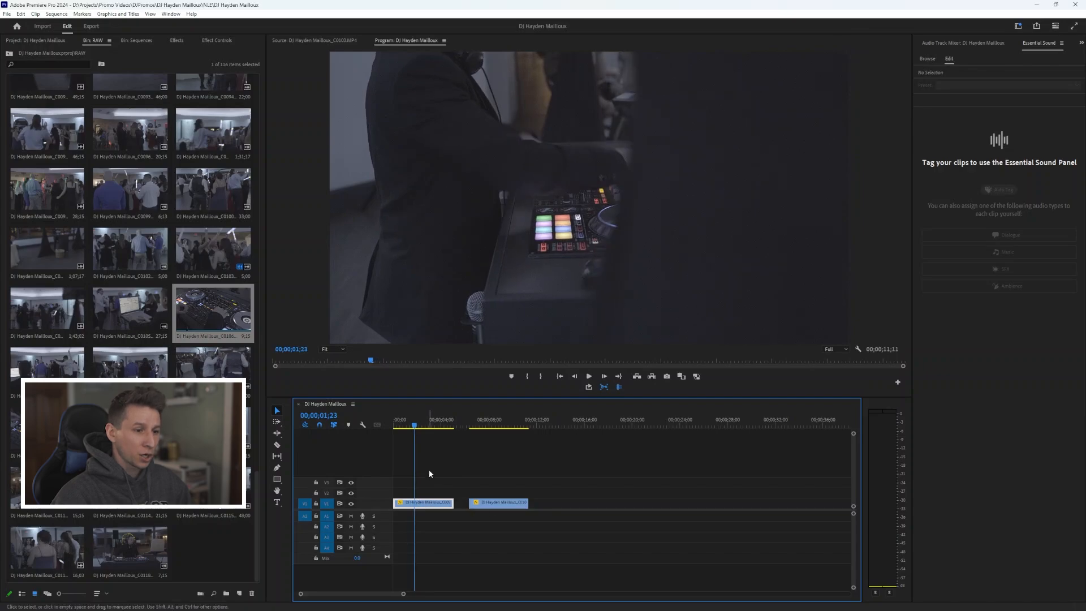
- Move the second clip onto track V2 so it starts at 00;00;01;23, overlapping the first clip, and switch to the Effects workspace
left_click_drag(497, 504, 449, 495)
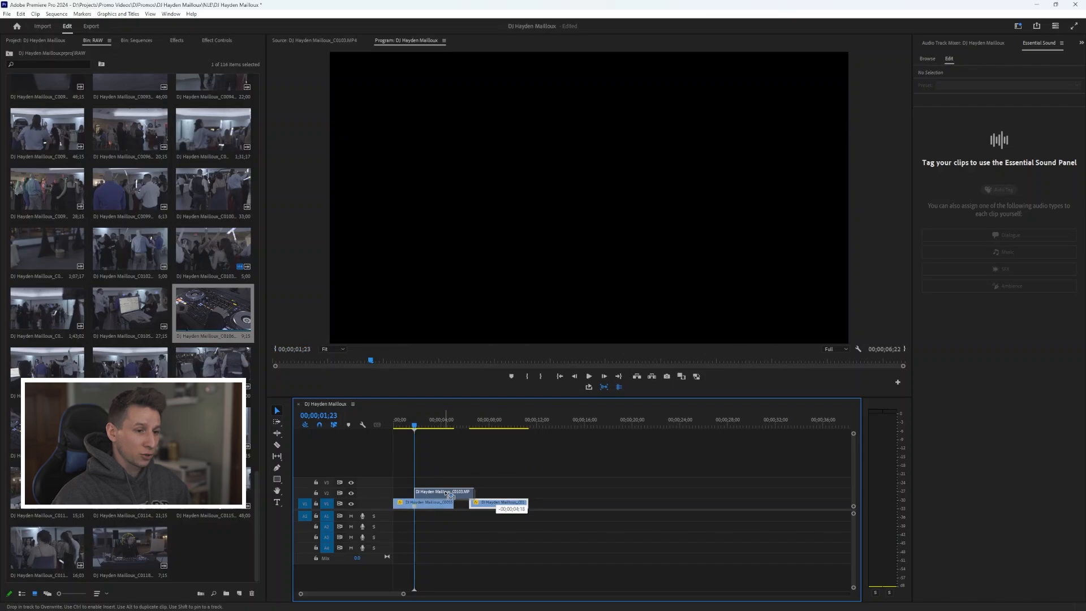
left_click_drag(450, 496, 450, 492)
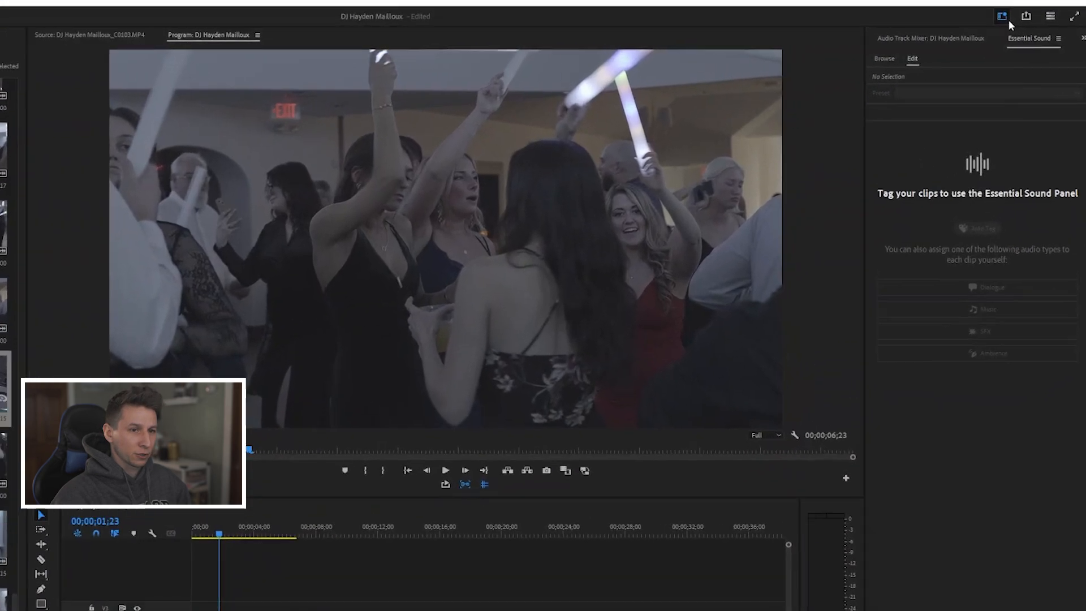
left_click(1018, 26)
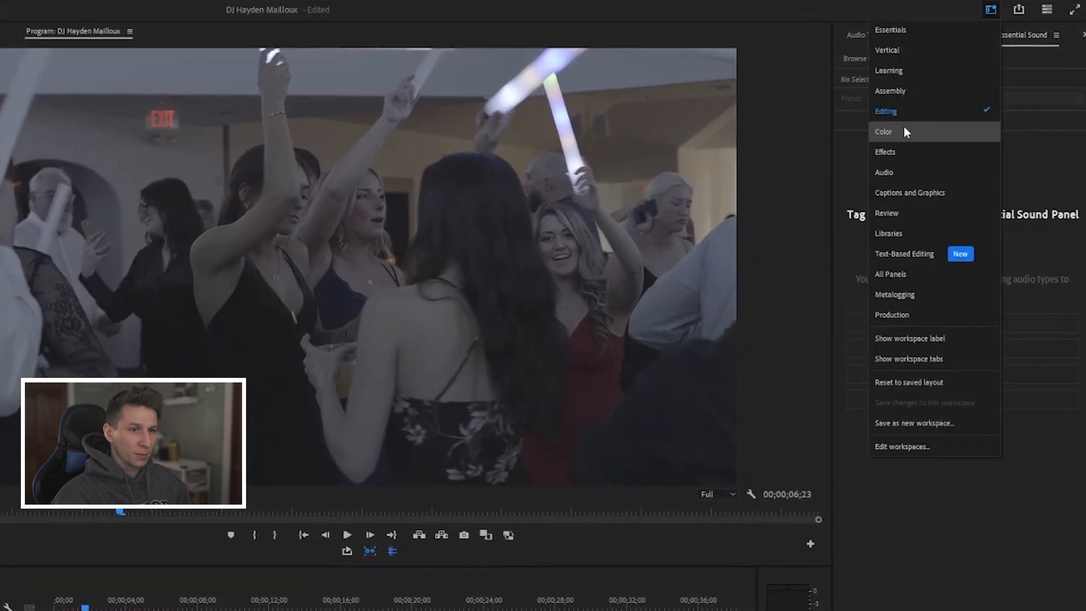
left_click(930, 150)
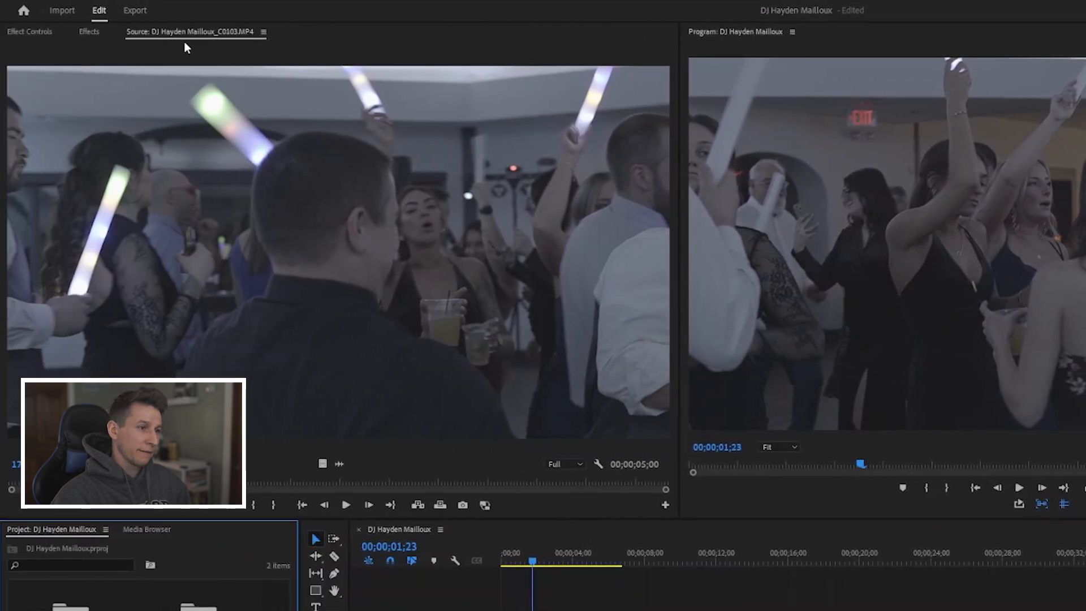
- Add a rectangular opacity mask to the upper C0103 clip and move it to the frame's upper-right edge
left_click(59, 34)
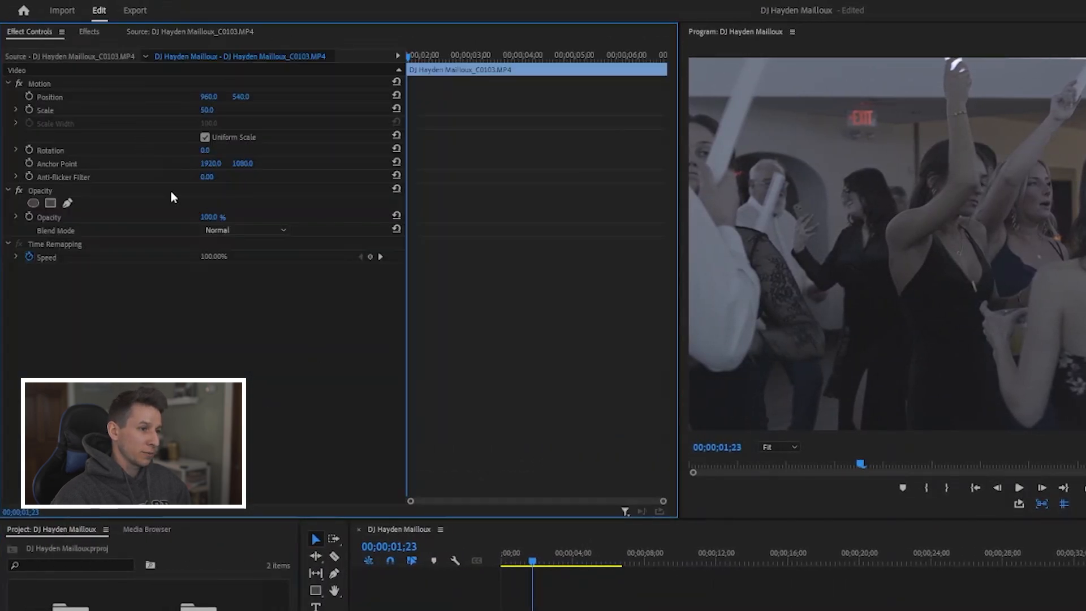
left_click(558, 608)
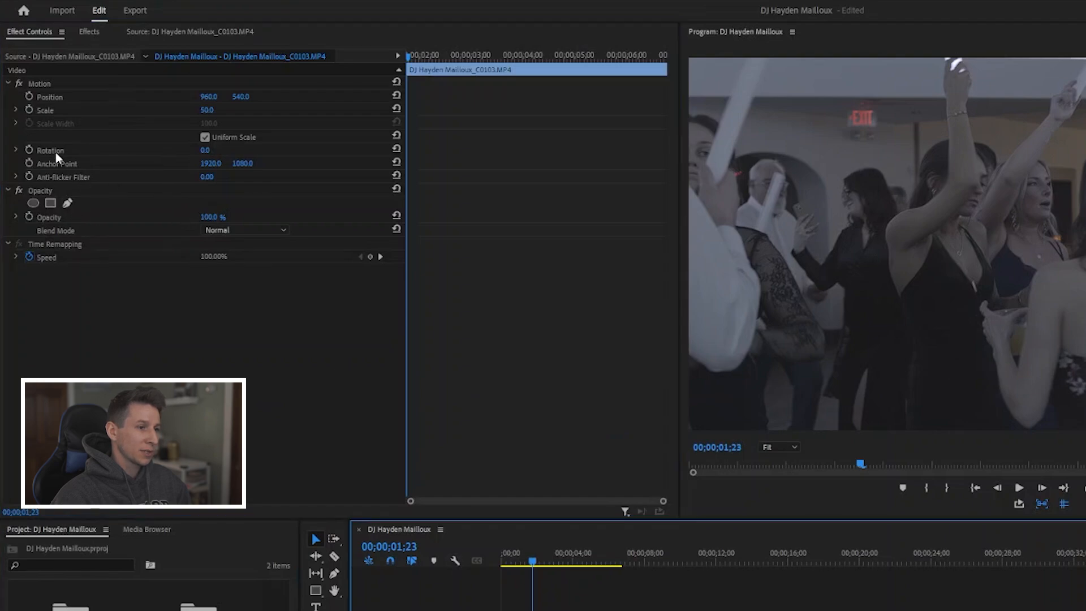
left_click(50, 203)
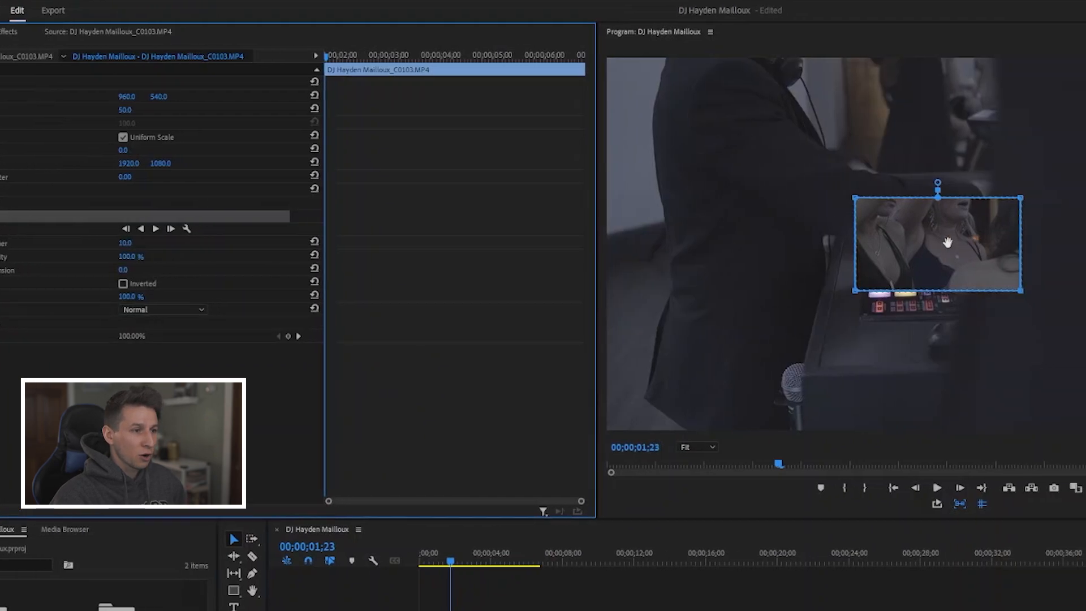
left_click_drag(569, 244, 918, 110)
- At 25% preview zoom, reshape the mask into a large rectangle just outside the frame's right edge, extending above and below the frame
left_click(358, 447)
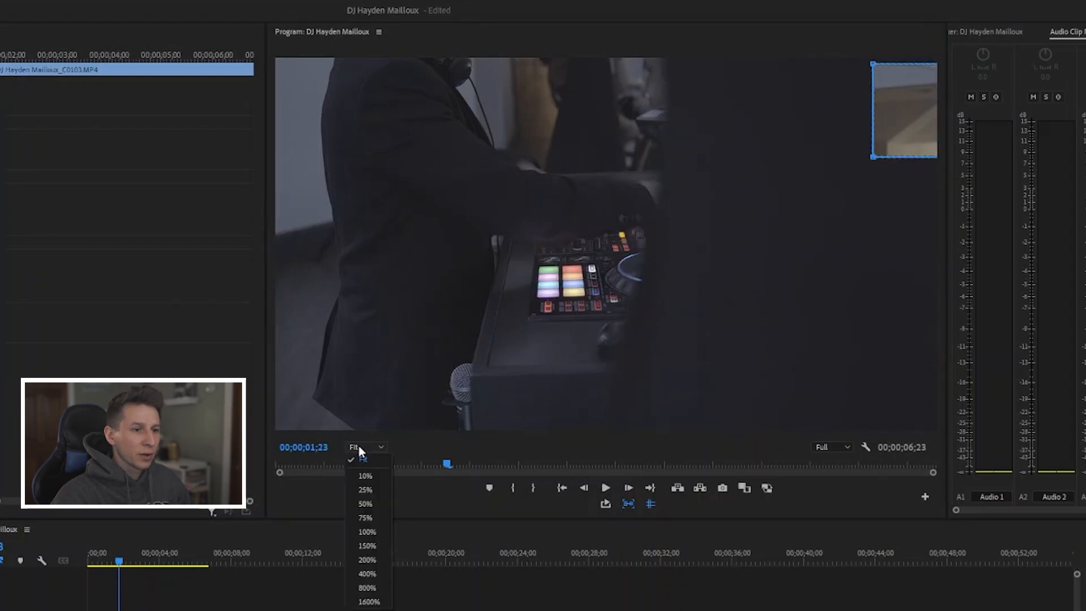
left_click(369, 491)
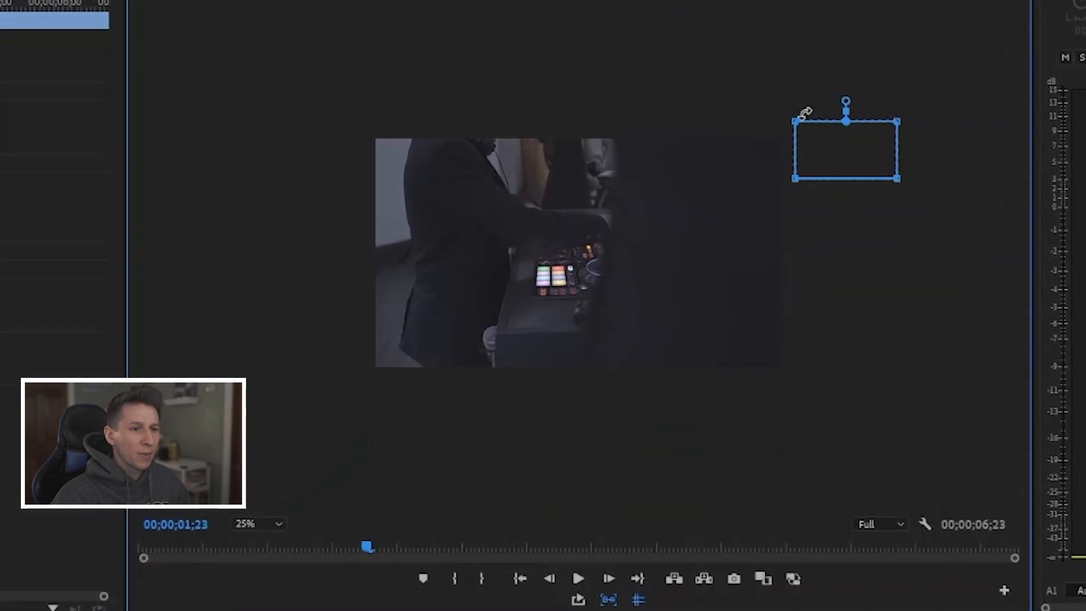
left_click_drag(795, 180, 795, 439)
left_click_drag(898, 122, 957, 104)
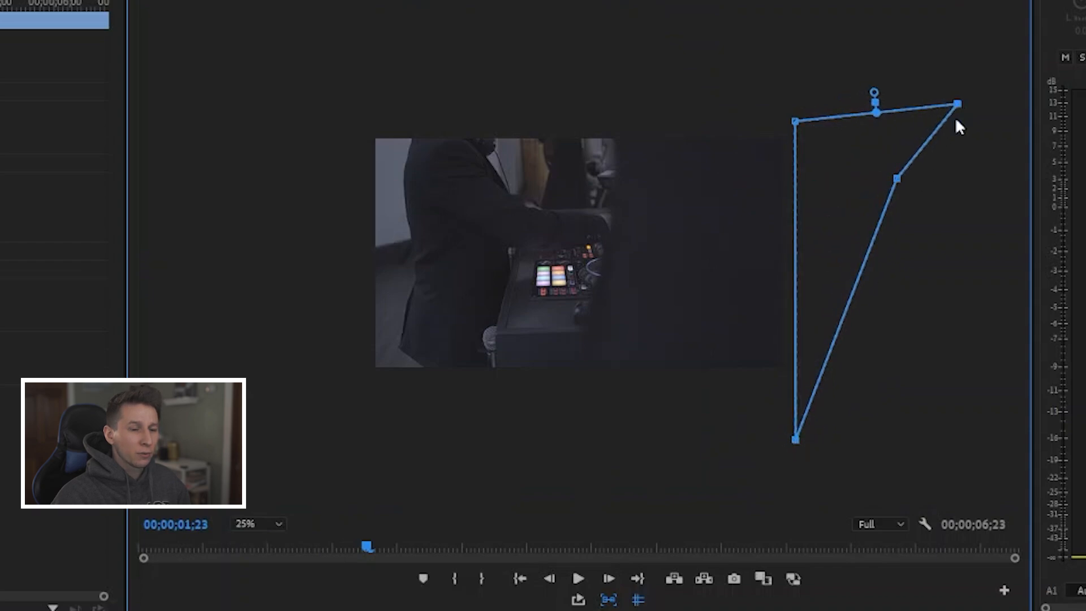
left_click_drag(897, 180, 1074, 431)
left_click_drag(957, 104, 1083, 119)
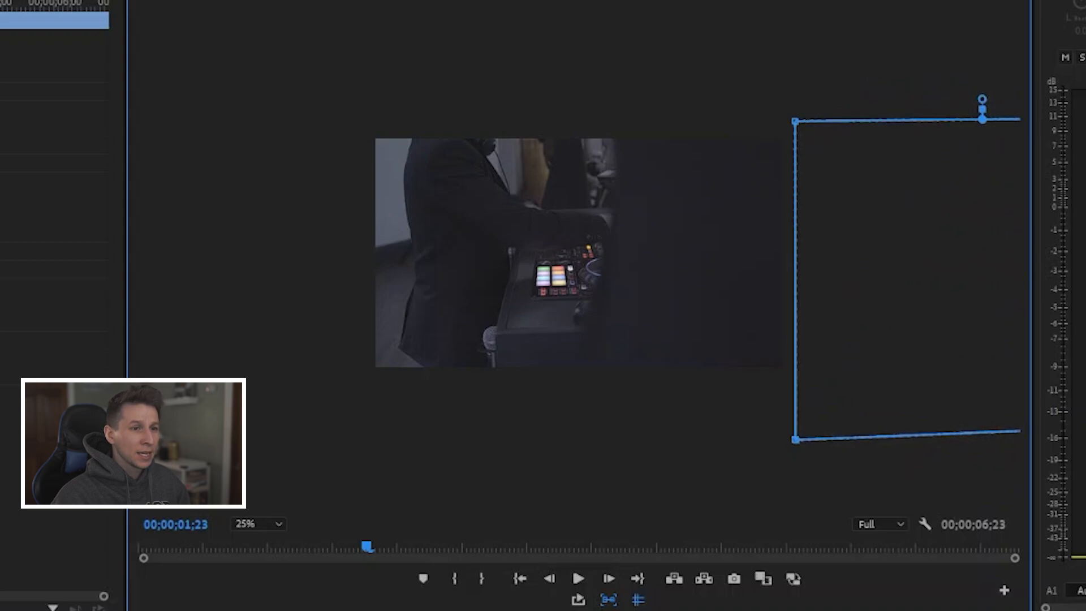
left_click_drag(843, 241, 844, 223)
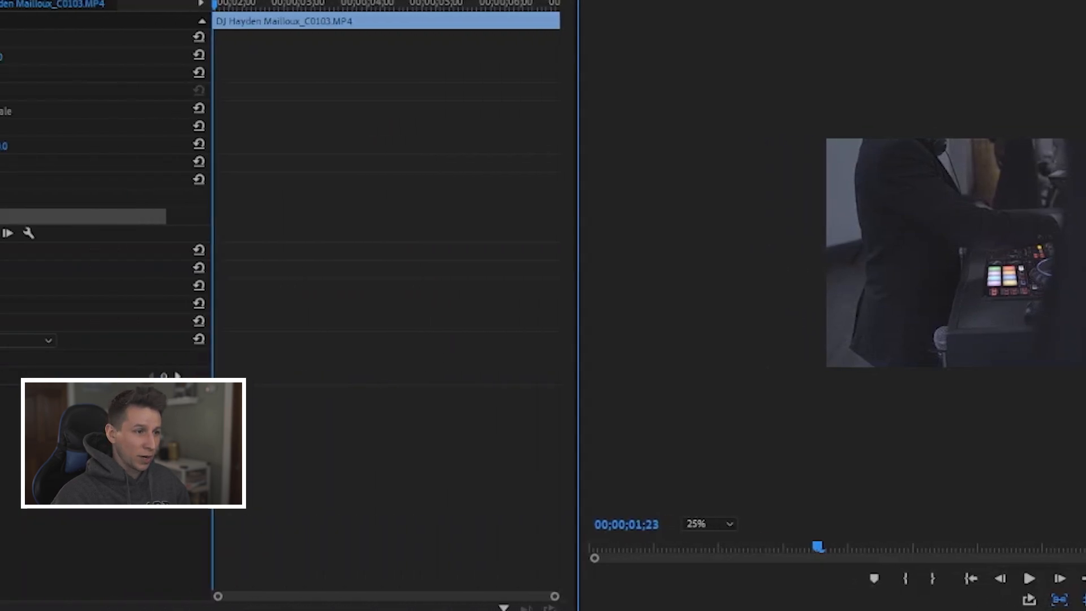
- Track the mask path one frame forward to 00;00;01;24, then at 50% preview zoom pull its upper-left points inward with an added point
left_click(338, 233)
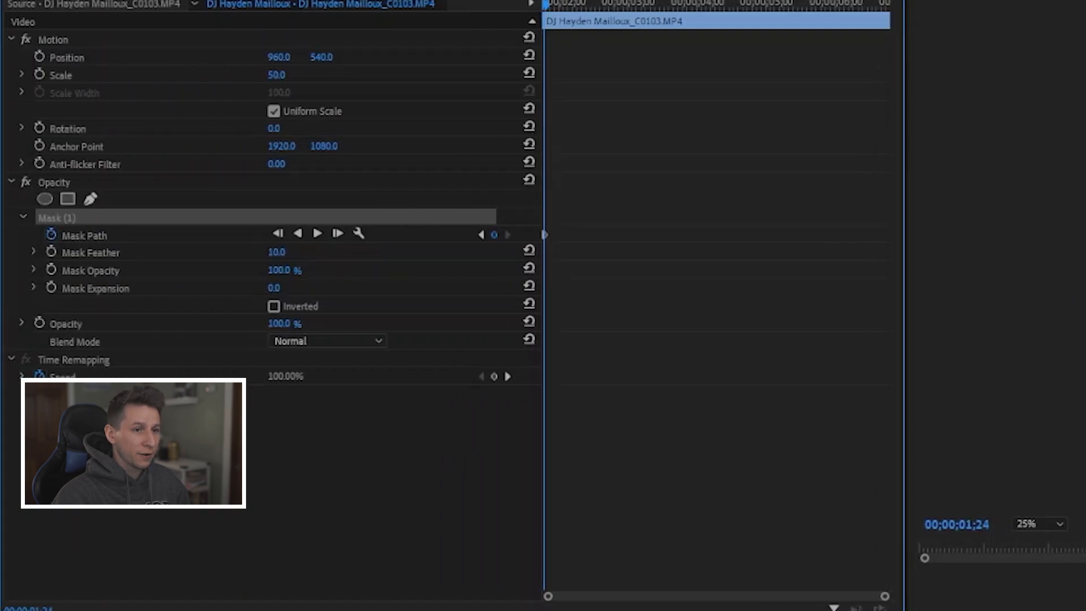
left_click(1040, 524)
left_click(1035, 542)
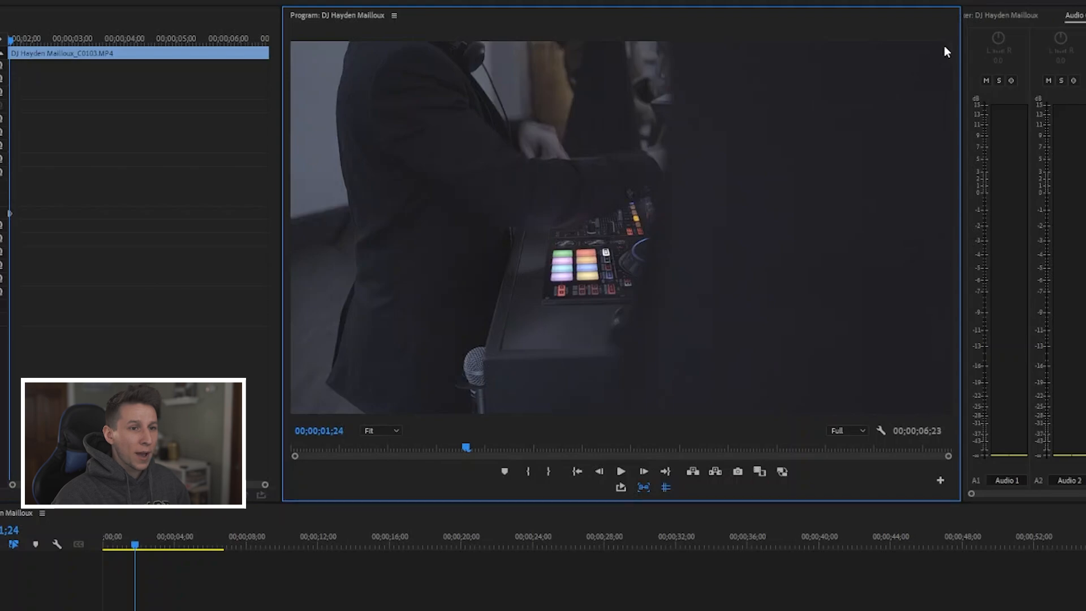
left_click(381, 431)
left_click(385, 490)
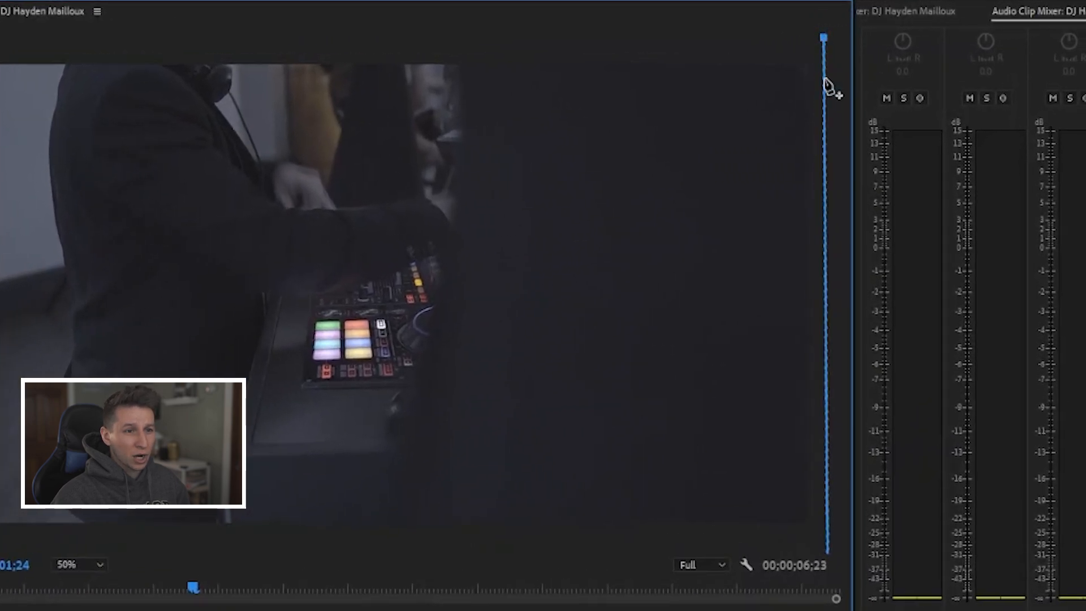
left_click_drag(824, 86, 815, 93)
left_click_drag(825, 40, 798, 45)
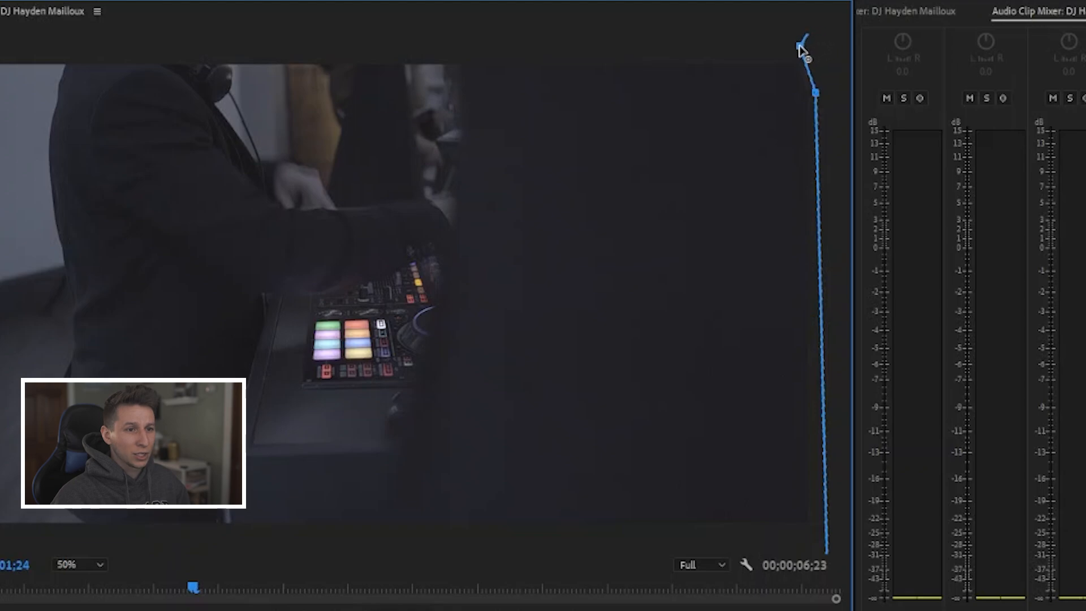
left_click_drag(815, 95, 811, 99)
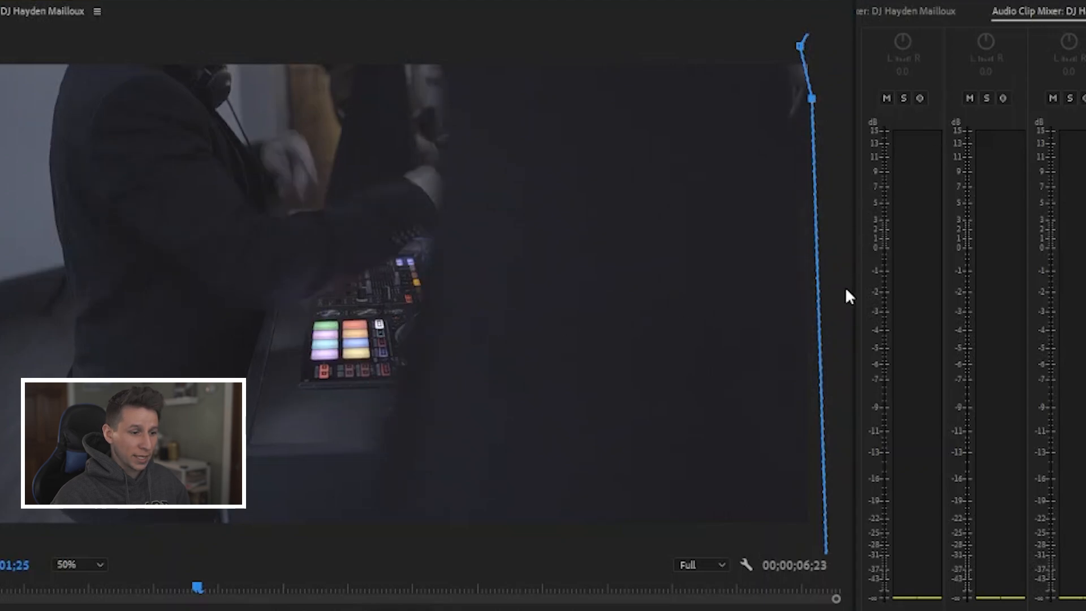
- At 00;00;01;25, reshape the mask's left edge to follow the dark passing figure, adding a point on its lower half
mouse_move(800, 43)
left_mouse_down()
mouse_move(816, 59)
mouse_move(788, 58)
left_mouse_up()
left_click_drag(810, 100, 791, 103)
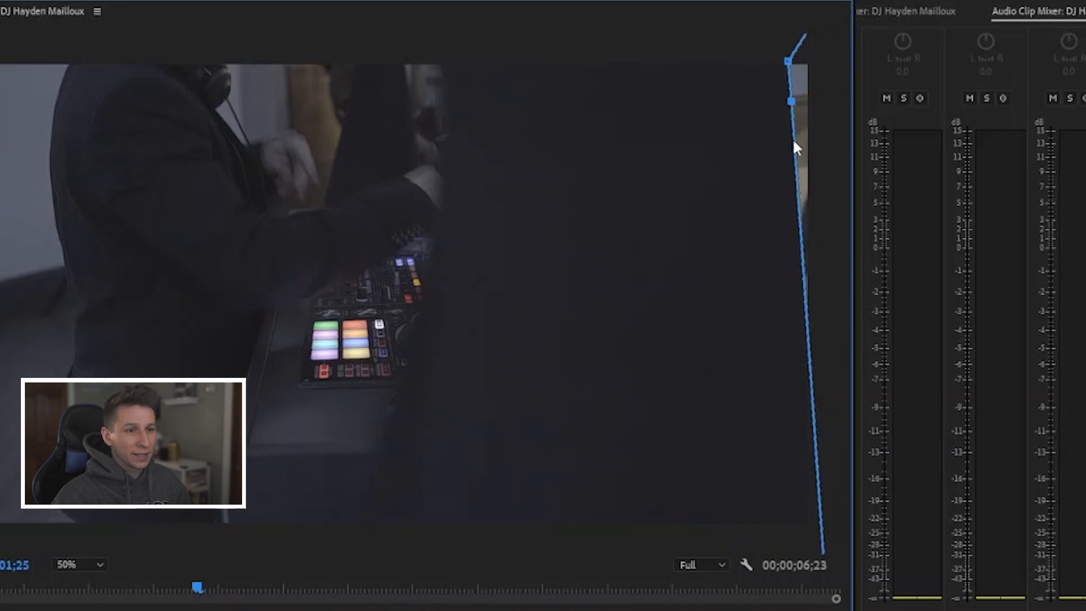
left_click_drag(795, 140, 834, 334)
left_click_drag(812, 208, 820, 566)
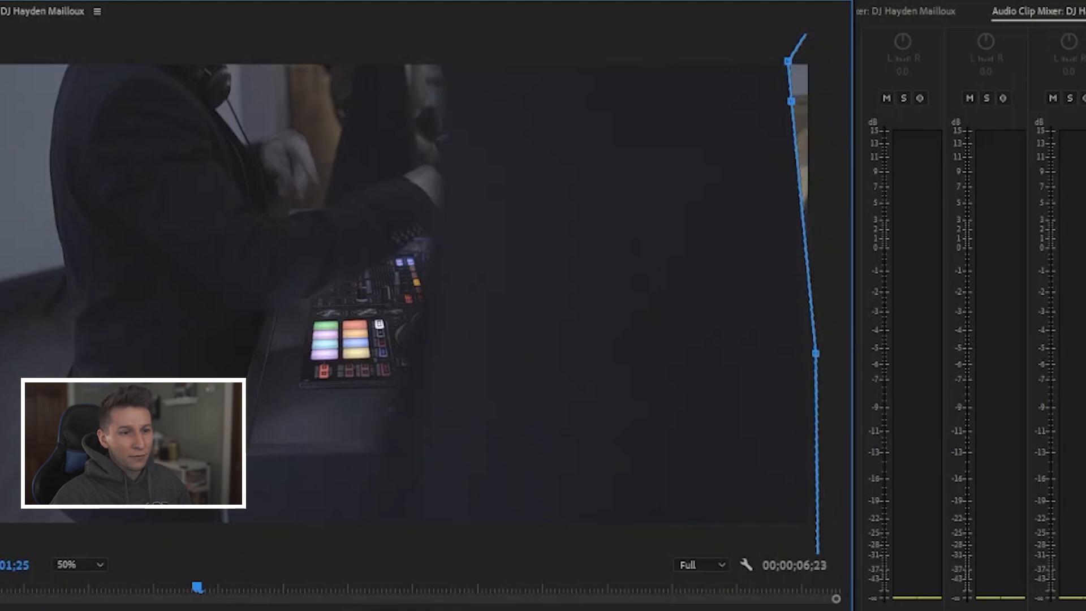
- Advance to 00;00;01;26 and fit the mask's left edge to the trailing side of the dark figure, adding points along it
key("Right")
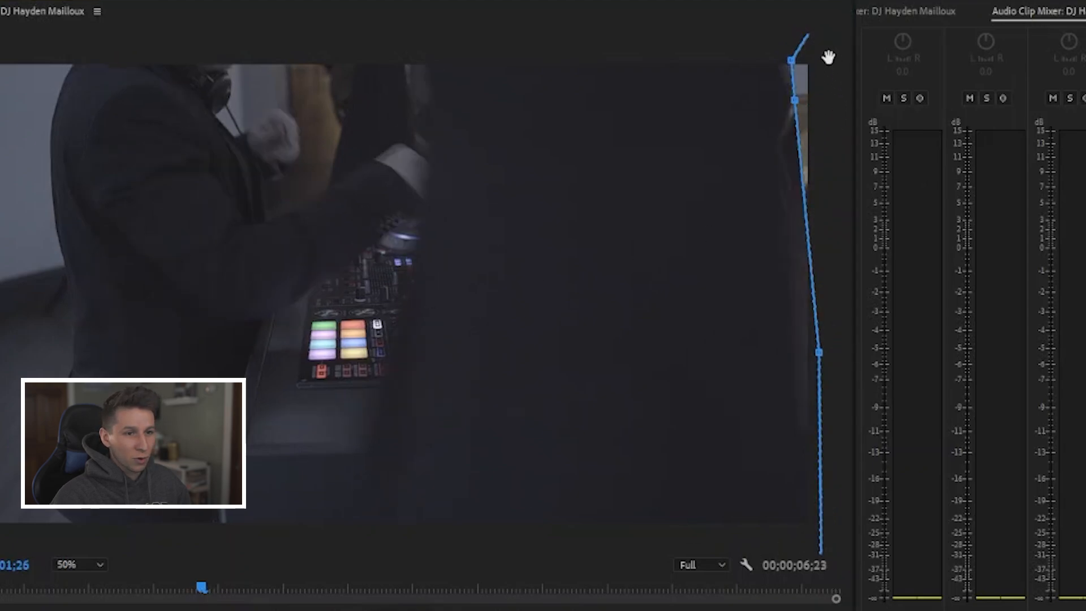
left_click_drag(790, 60, 779, 59)
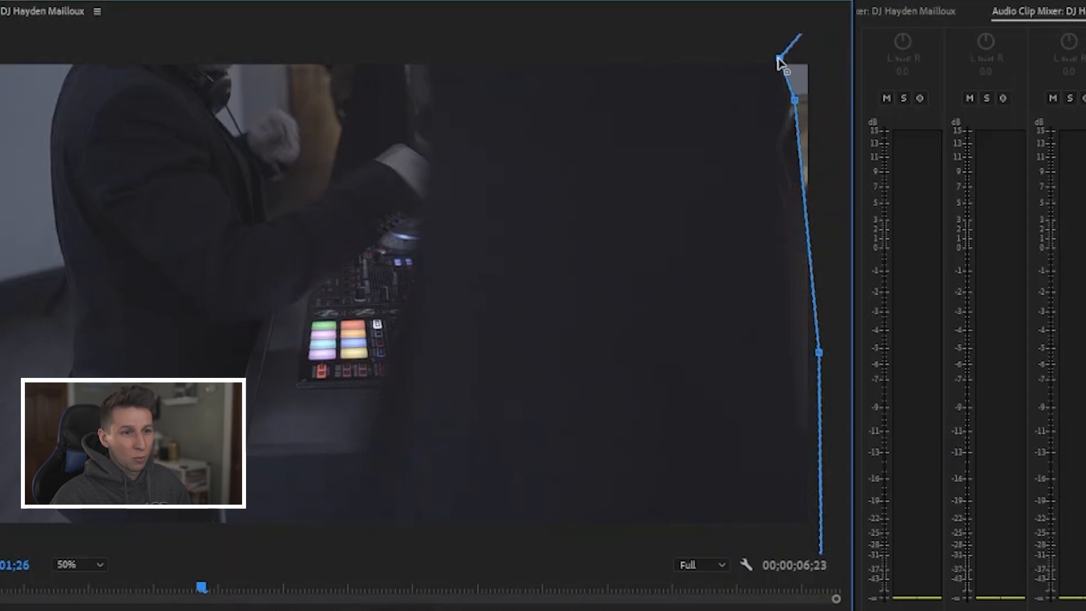
mouse_move(794, 100)
left_mouse_down()
mouse_move(786, 102)
mouse_move(881, 95)
mouse_move(779, 113)
left_mouse_up()
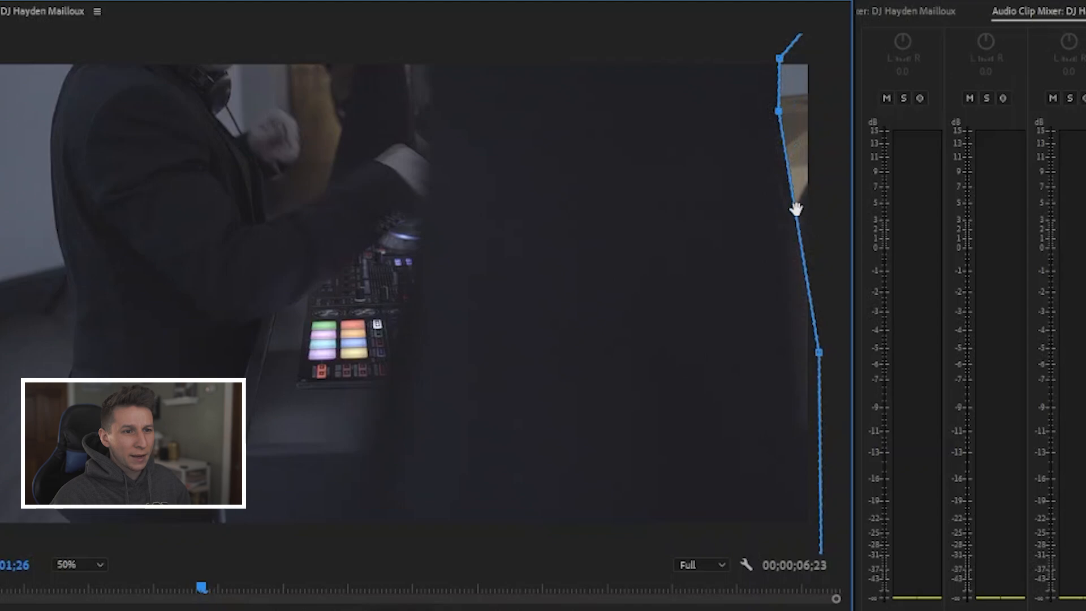
left_click_drag(795, 211, 783, 193)
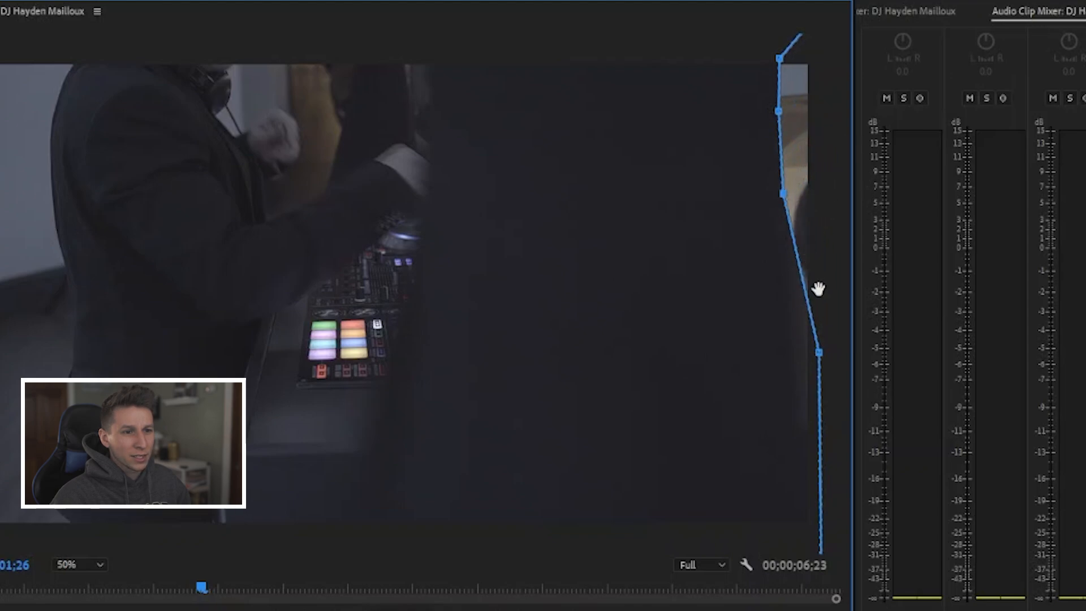
mouse_move(804, 281)
left_mouse_down()
mouse_move(832, 262)
mouse_move(793, 273)
left_mouse_up()
left_click_drag(818, 352, 797, 363)
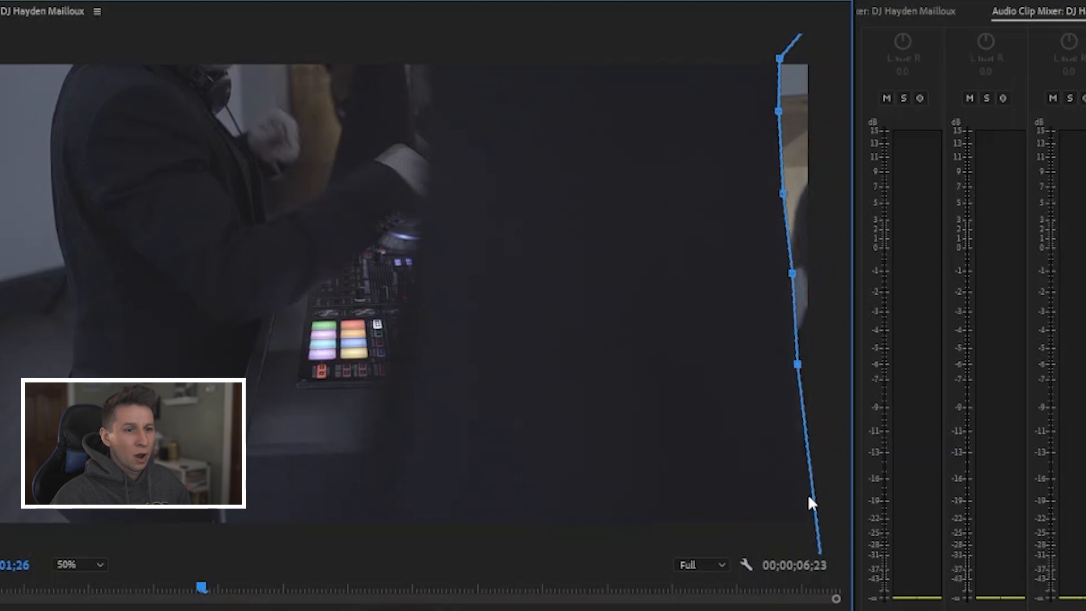
left_click_drag(804, 424, 813, 494)
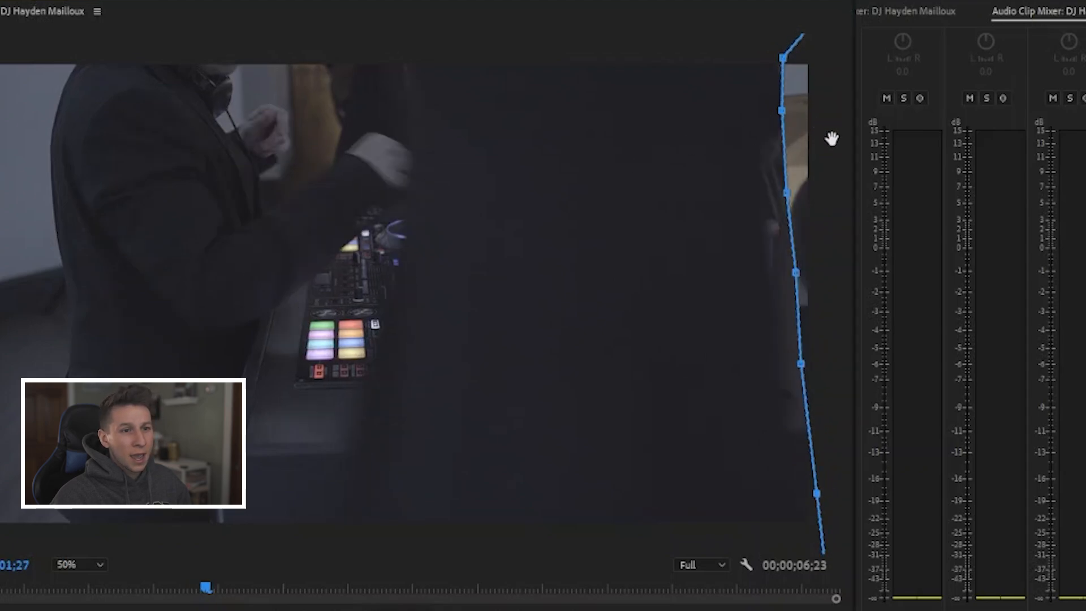
- At 00;00;01;27, shift the mask inward and realign its left-edge points with the trailing side of the dark figure
mouse_move(796, 171)
left_mouse_down()
mouse_move(884, 167)
mouse_move(795, 176)
mouse_move(813, 170)
mouse_move(785, 166)
left_mouse_up()
left_click_drag(773, 266, 771, 263)
left_click_drag(772, 185, 763, 178)
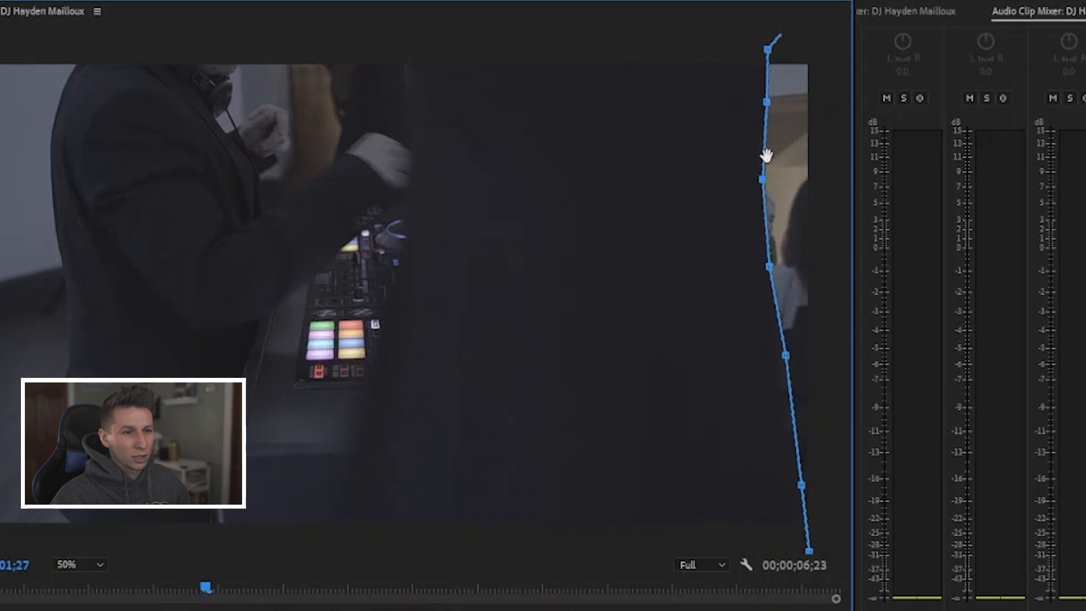
left_click_drag(766, 102, 758, 95)
left_click_drag(768, 50, 753, 12)
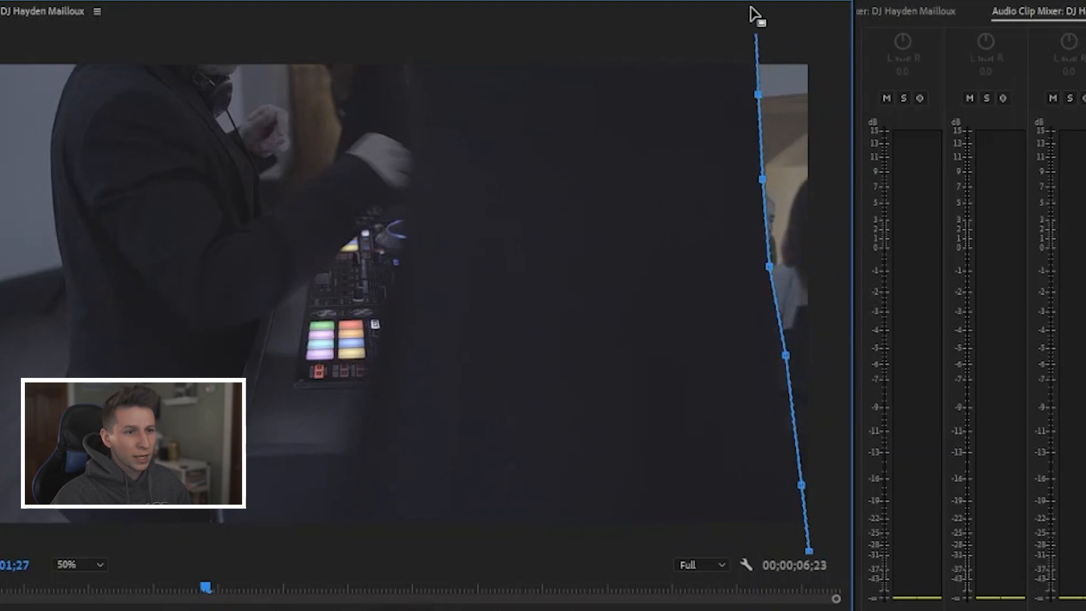
mouse_move(785, 357)
left_mouse_down()
mouse_move(793, 368)
mouse_move(779, 371)
left_mouse_up()
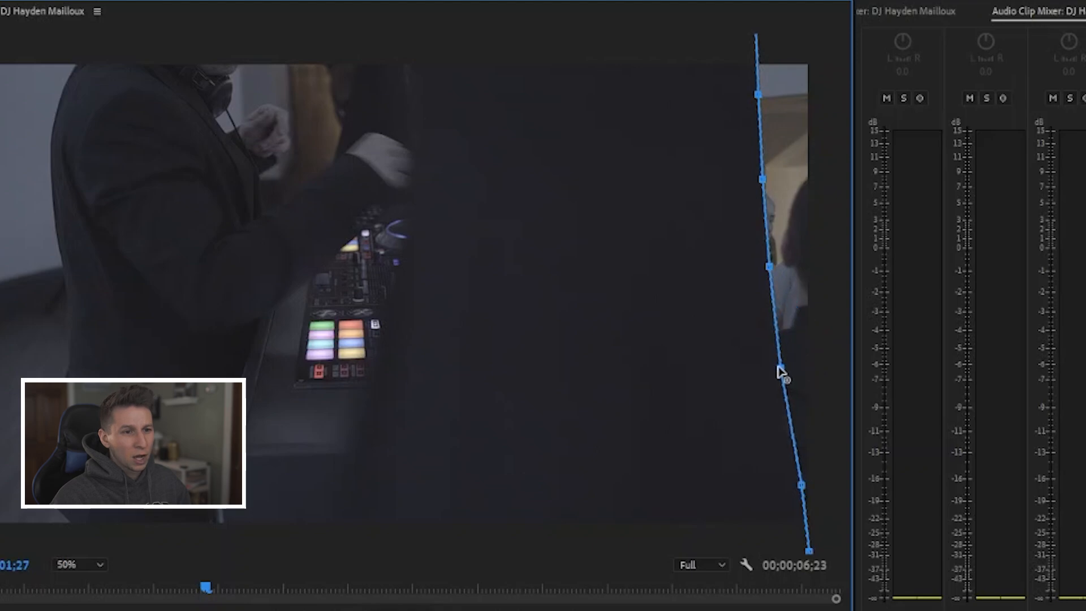
mouse_move(804, 482)
left_mouse_down()
mouse_move(888, 466)
mouse_move(791, 486)
left_mouse_up()
left_click_drag(812, 551, 805, 554)
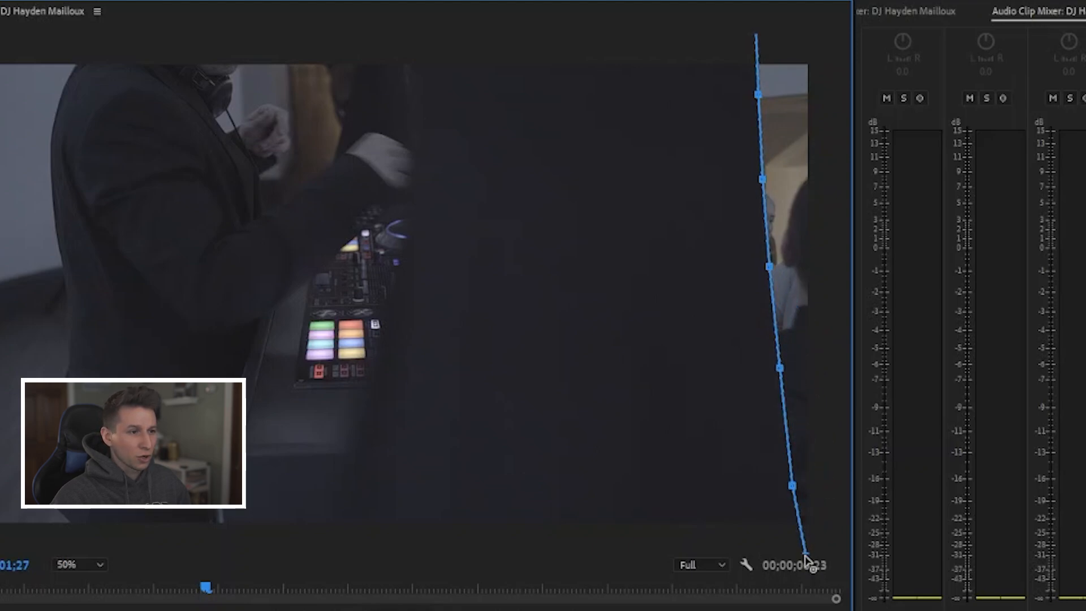
- Advance the masked clip frame by frame to 00;00;02;00
key("Right")
key("Right")
key("Right")
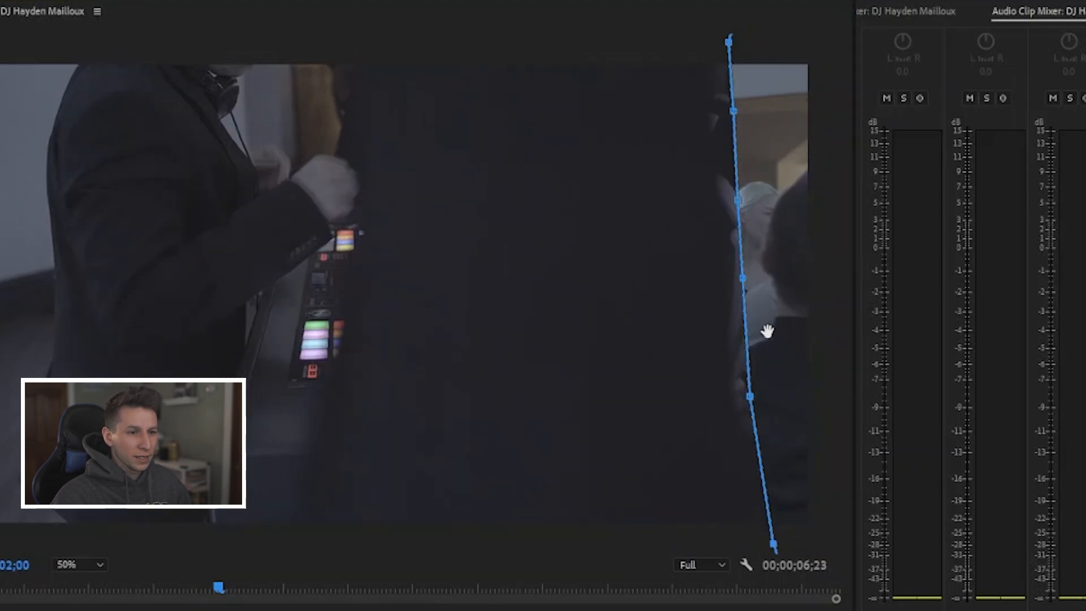
- Try to curve the lower part of the mask's left edge using Bezier handles on one of its points
left_click(750, 398)
left_click_drag(750, 399, 750, 472)
left_click_drag(752, 394, 753, 347)
left_click_drag(751, 395, 740, 399)
left_click_drag(744, 346, 744, 291)
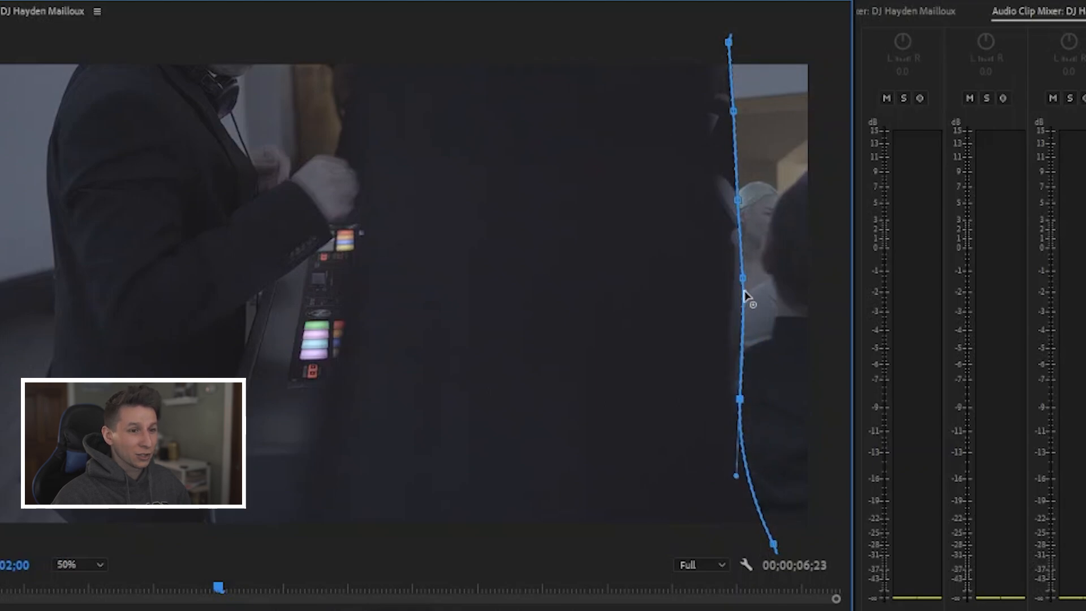
mouse_move(744, 404)
left_mouse_down()
mouse_move(770, 403)
mouse_move(762, 412)
left_mouse_up()
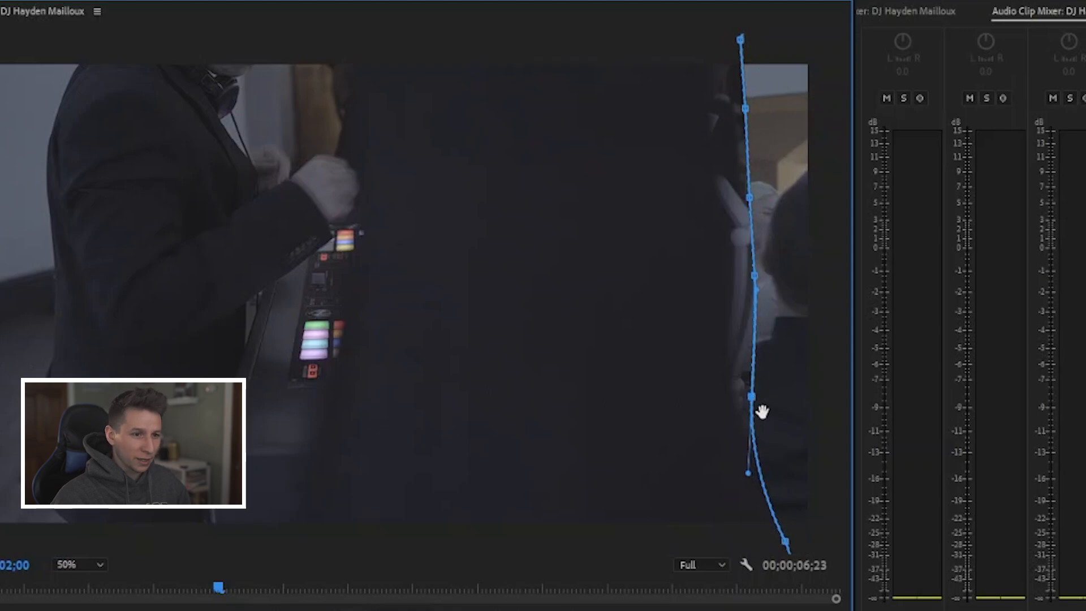
- Undo the last three mask edits
key("ctrl+z")
key("ctrl+z")
key("ctrl+z")
key("ctrl+z")
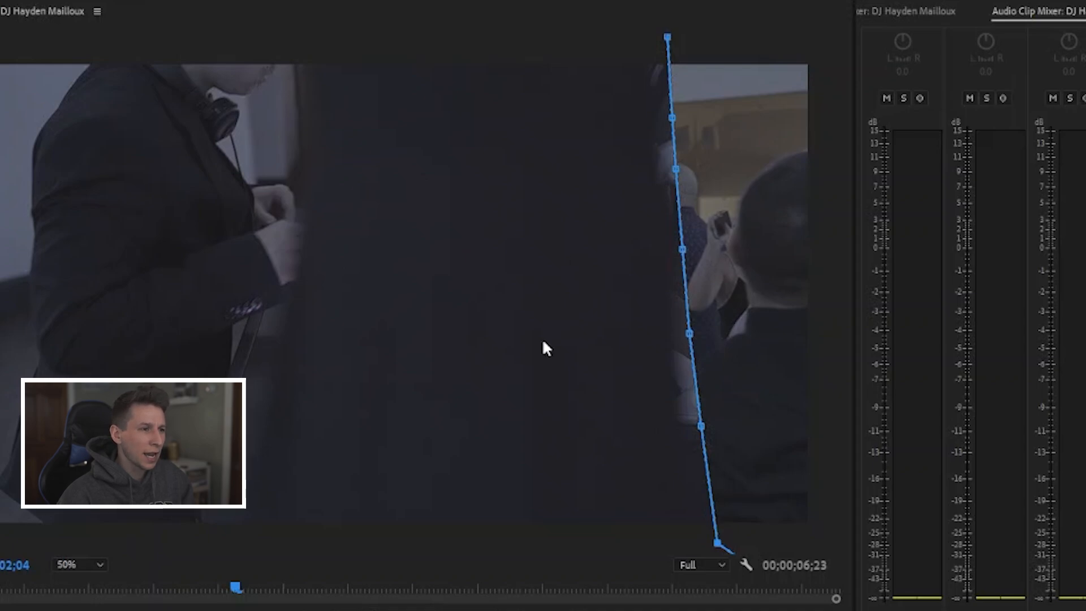
- Open the Mask Feather value for editing
left_click(137, 292)
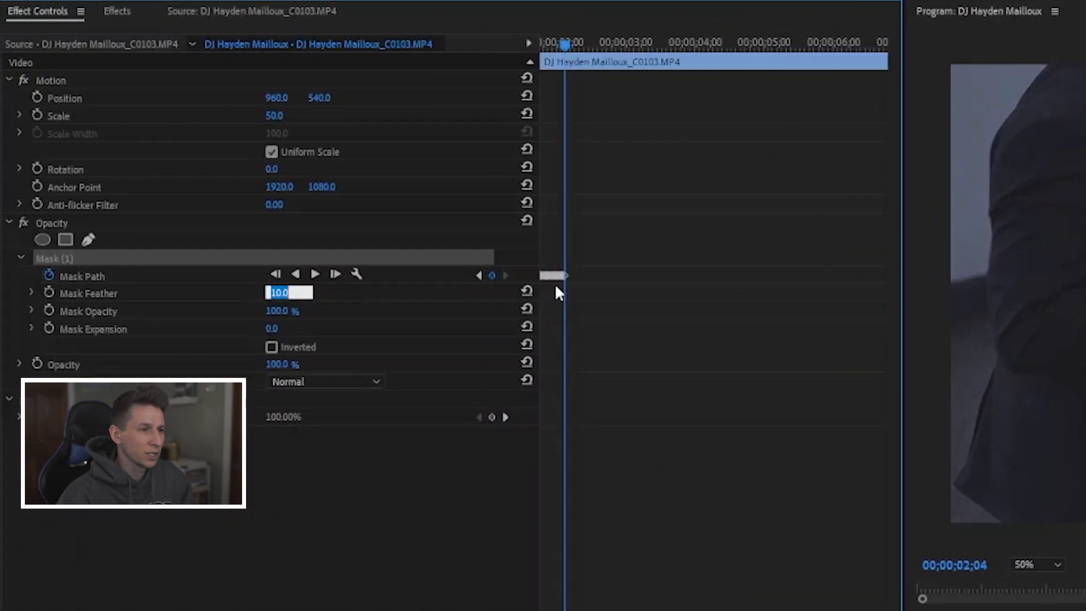
left_click(987, 320)
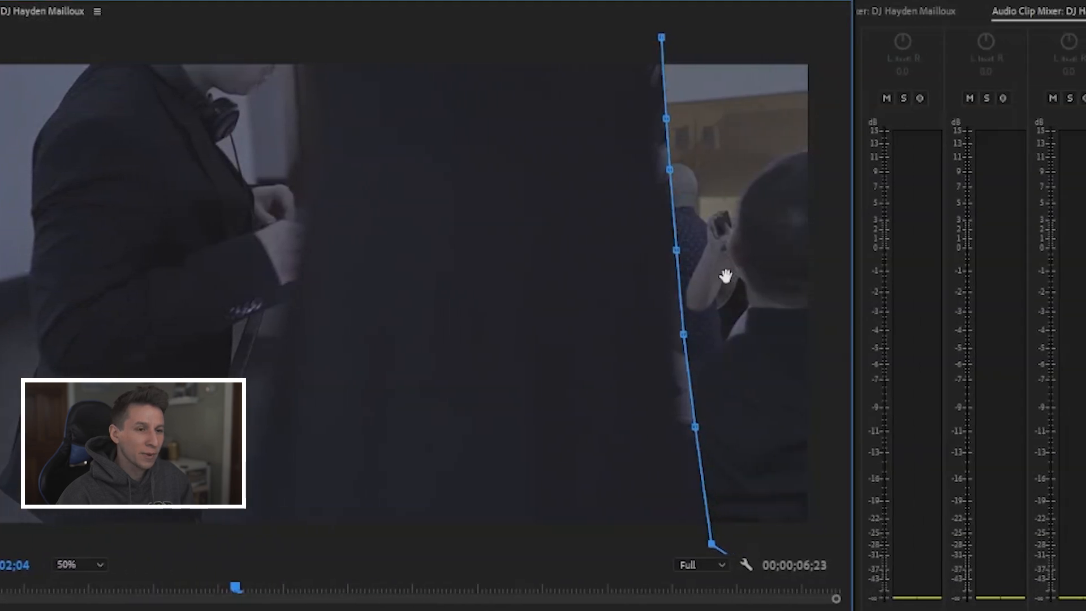
- Fit the lower mask points at 00;00;02;04 to the outline of the dark figure
left_click_drag(726, 275, 715, 279)
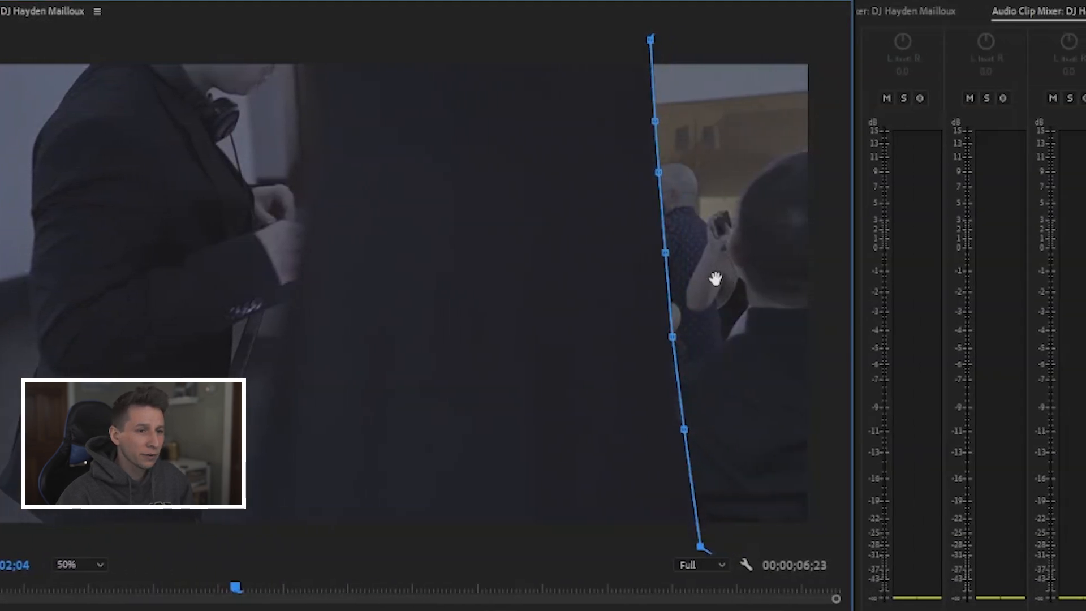
mouse_move(685, 431)
left_mouse_down()
mouse_move(703, 427)
mouse_move(680, 431)
left_mouse_up()
mouse_move(673, 338)
left_mouse_down()
mouse_move(723, 315)
mouse_move(673, 337)
left_mouse_up()
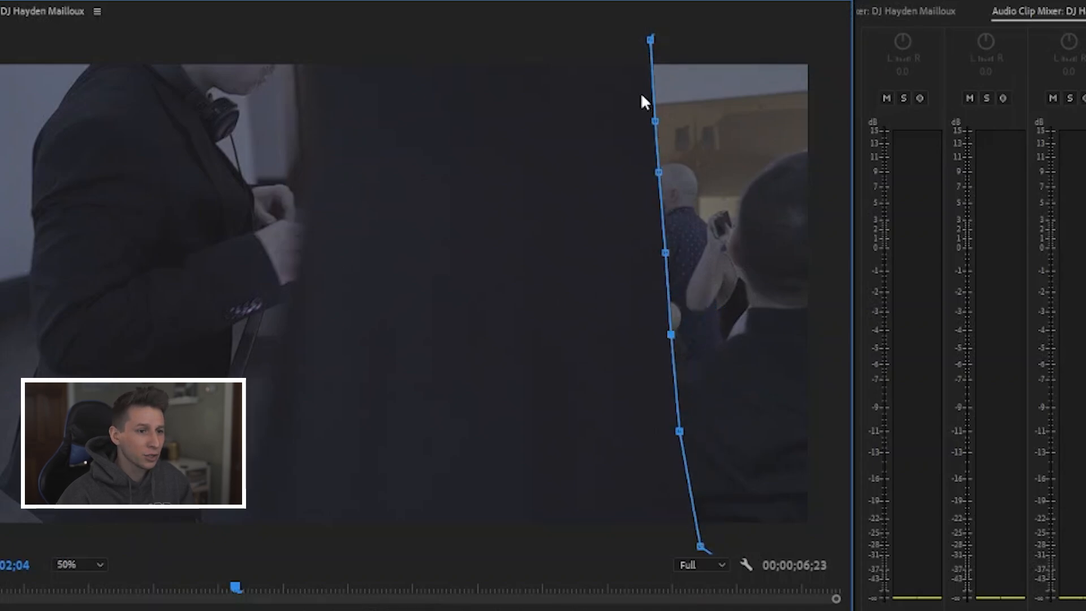
- At 00;00;02;05, add a point near the bottom of the mask edge and pull the point above it inward to the figure
key("Right")
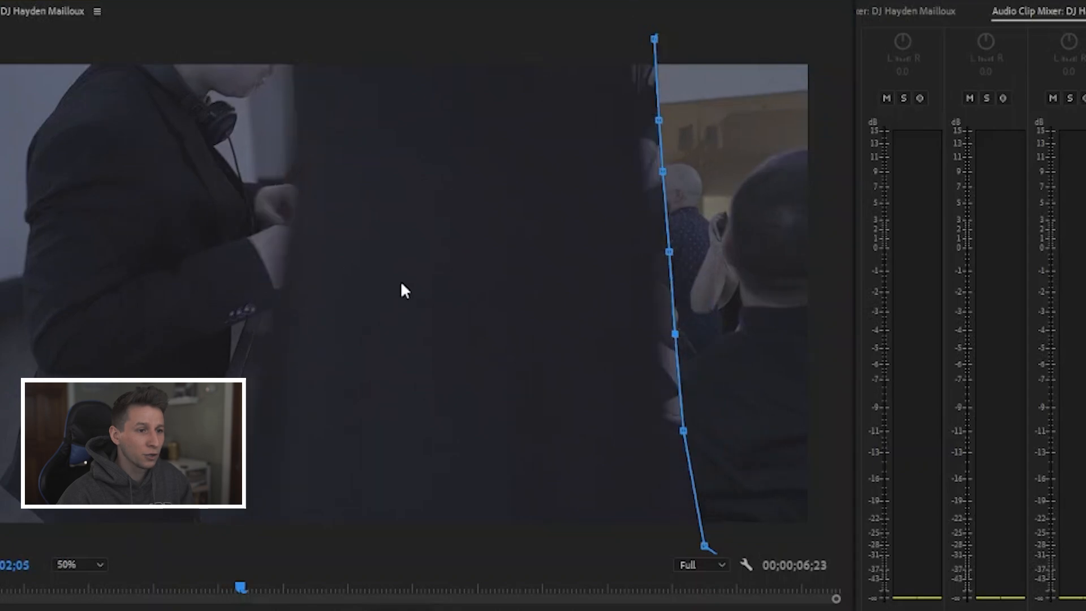
left_click(97, 563)
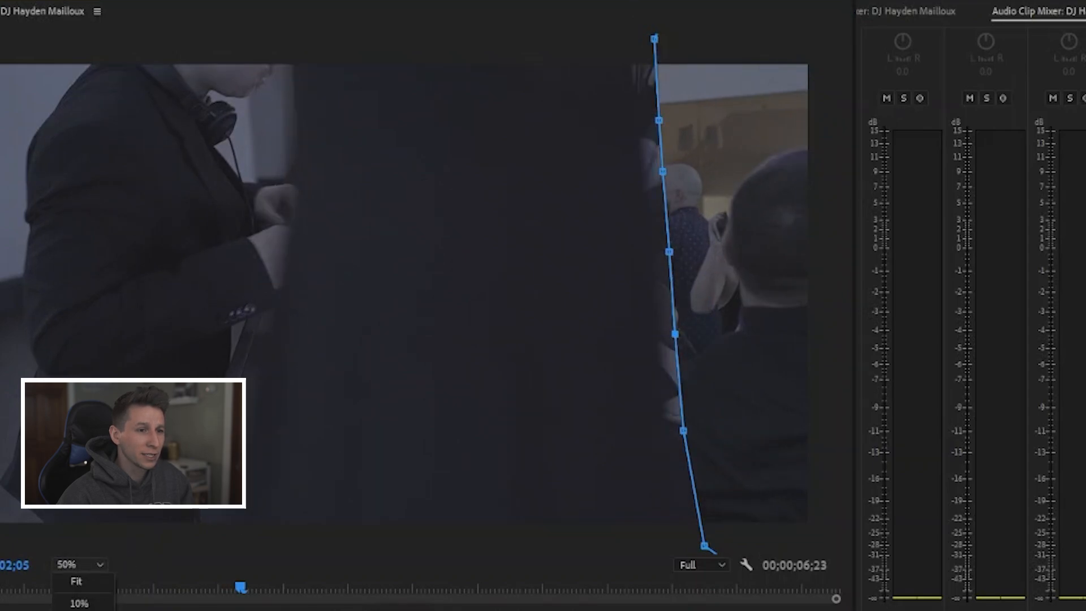
left_click(90, 580)
left_click(94, 569)
left_click(79, 610)
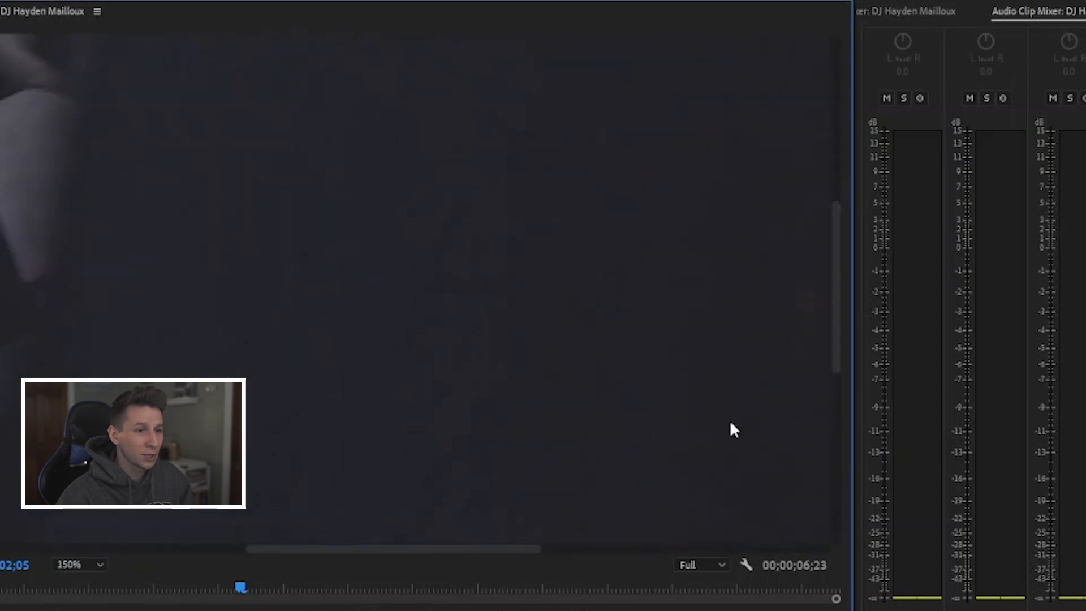
left_click_drag(463, 550, 809, 528)
left_click_drag(835, 310, 837, 484)
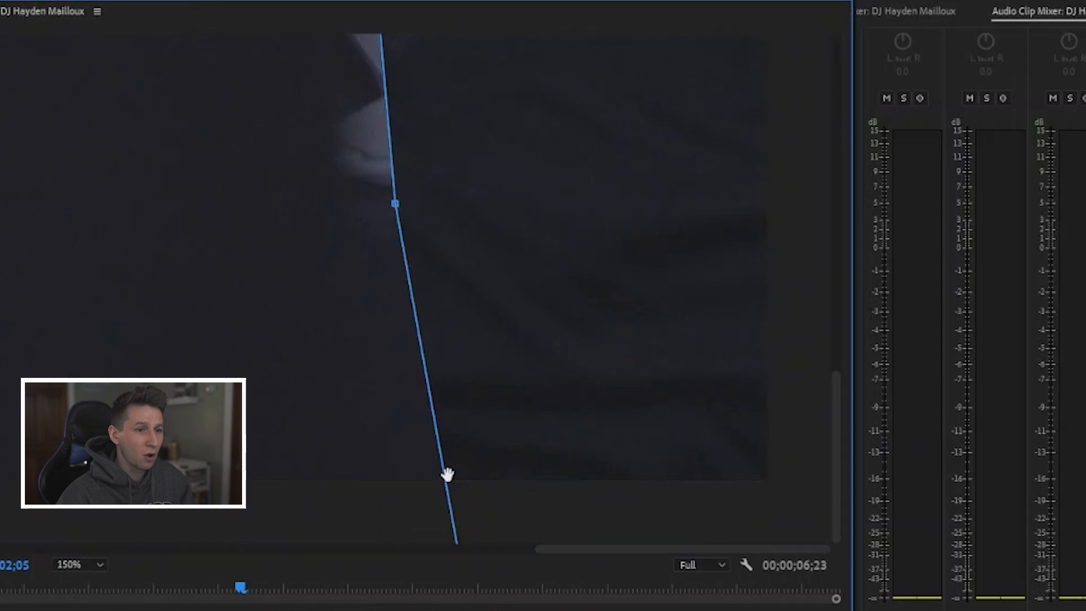
left_click_drag(445, 474, 432, 499)
left_click_drag(395, 203, 359, 217)
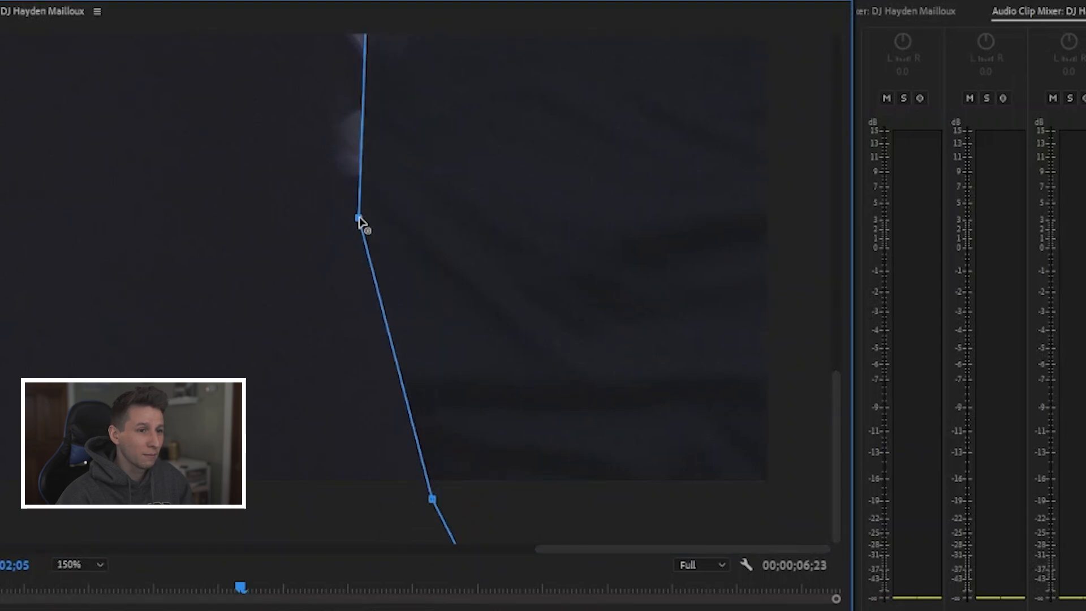
- Pull the mask's middle point at 00;00;02;05 inward so the edge follows the figure's back
left_click_drag(837, 404, 832, 266)
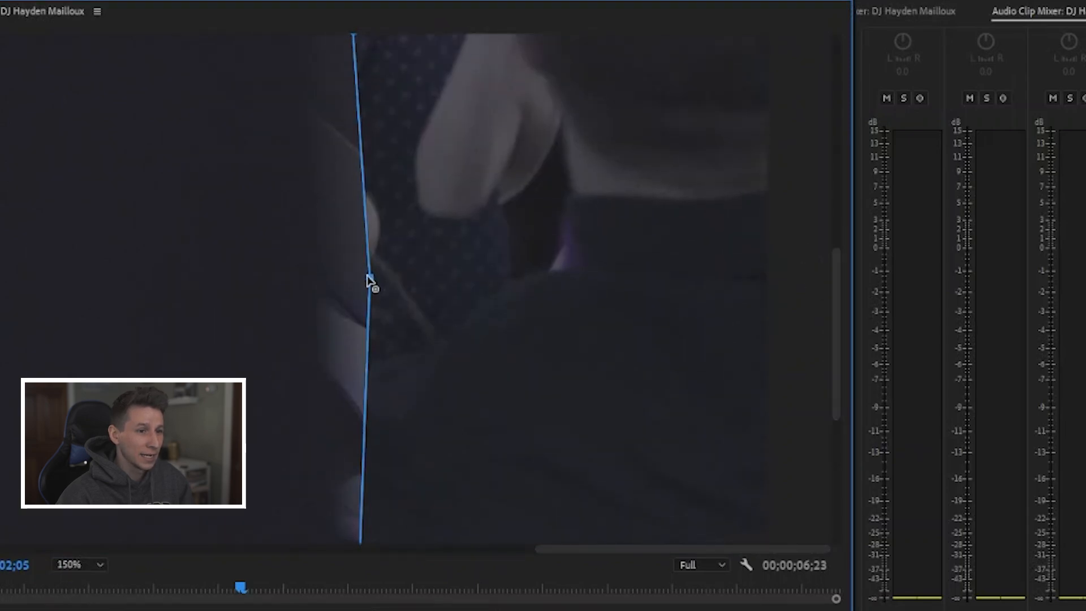
left_click_drag(369, 277, 322, 295)
left_click_drag(835, 275, 834, 241)
mouse_move(836, 344)
left_mouse_down()
mouse_move(836, 406)
mouse_move(835, 362)
left_mouse_up()
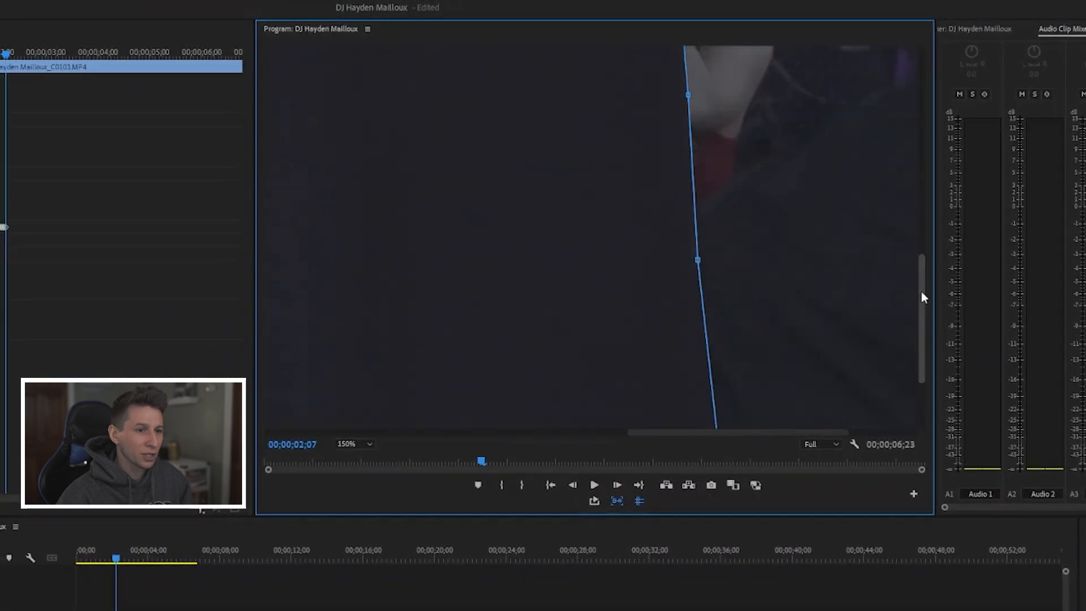
- Advance frame by frame to 00;00;02;12, shifting the mask and adjusting an upper edge point to match the figure
left_click_drag(921, 297, 922, 84)
key("Right")
key("Right")
- Advance frame by frame to 00;00;02;17, moving the mask with the figure and pulling two edge points onto its outline
key("Right")
key("Right")
key("Right")
left_click_drag(756, 304, 738, 294)
left_click_drag(726, 187, 734, 189)
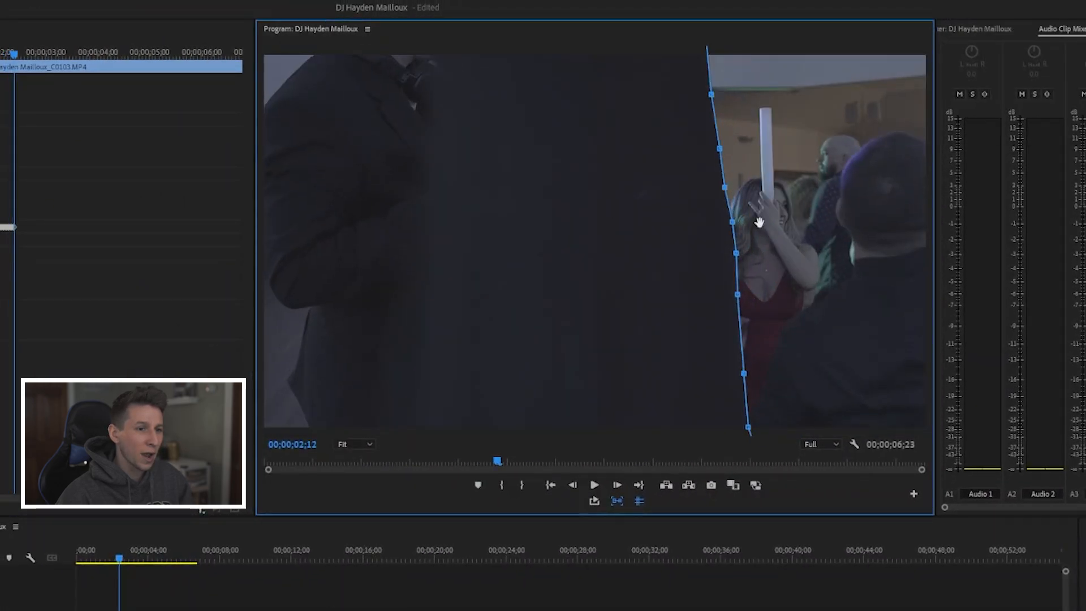
key("Right")
key("Right")
left_click_drag(799, 205, 777, 205)
key("Right")
left_click(355, 444)
left_click(354, 546)
left_click_drag(591, 432, 725, 433)
- Advance frame by frame to 00;00;02;21, shifting the whole mask to keep up with the figure's trailing edge
key("Right")
key("Right")
left_click_drag(506, 267, 435, 268)
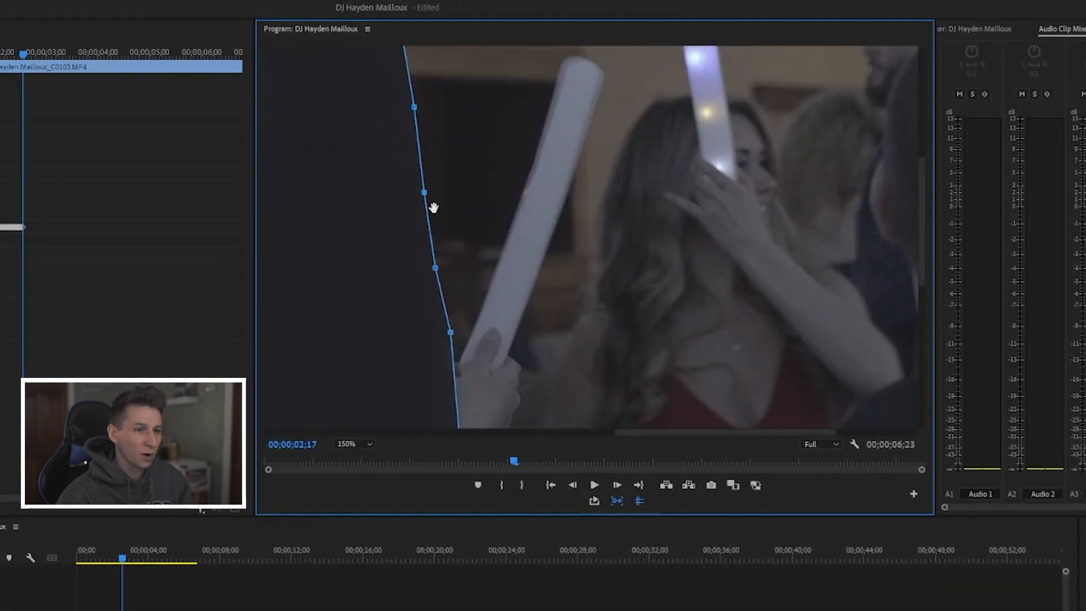
left_click_drag(508, 176, 424, 181)
left_click(355, 444)
left_click(355, 460)
key("Right")
key("Right")
left_click_drag(681, 244, 664, 244)
- Advance frame by frame to 00;00;02;26, correcting a lower mask point against the figure's outline
key("Right")
left_click(354, 444)
left_click(355, 532)
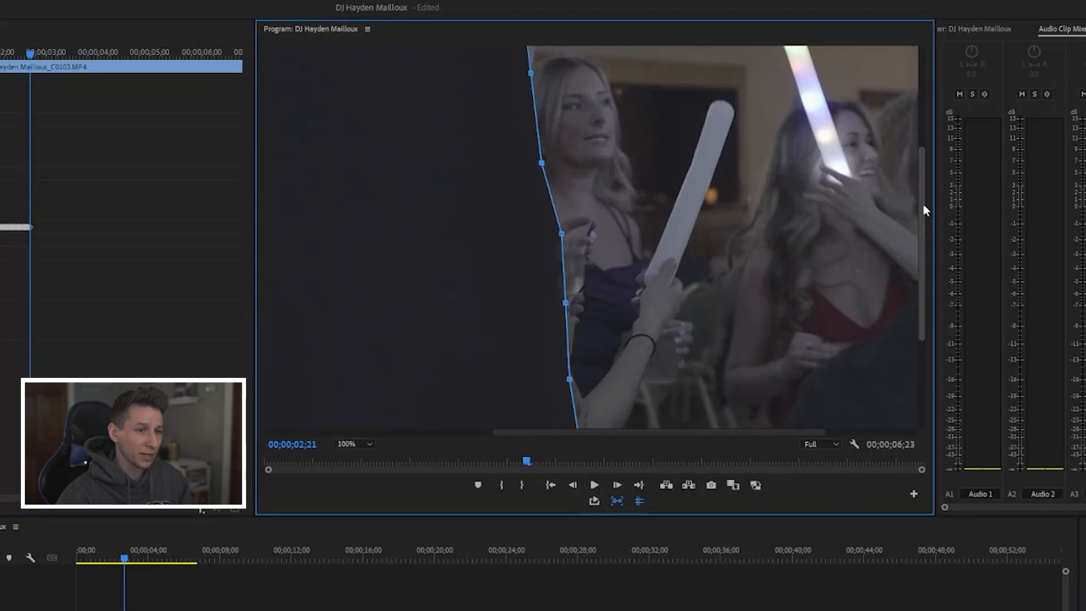
key("Right")
key("Right")
left_click(355, 444)
left_click(354, 546)
left_click_drag(921, 244, 922, 113)
key("Right")
left_click_drag(575, 374, 595, 376)
left_click(354, 444)
left_click(355, 460)
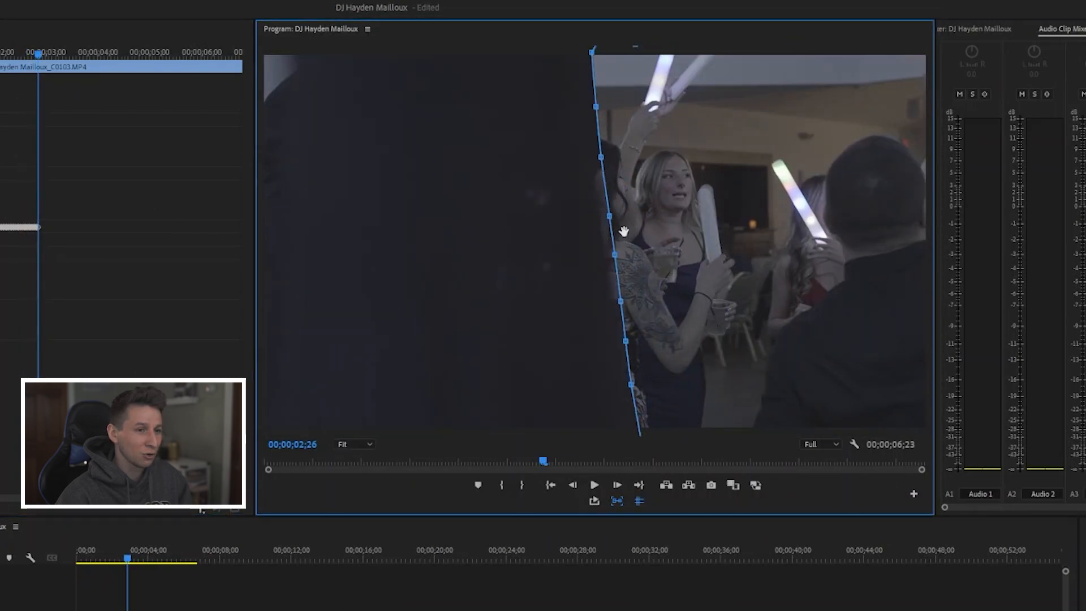
- Step onward from 00;00;02;26, refitting individual mask points and shifting the mask to follow the figure
key("Right")
key("Right")
left_click_drag(608, 229, 596, 228)
left_click_drag(579, 154, 575, 158)
key("Right")
left_click_drag(603, 347, 599, 346)
key("Right")
key("Right")
left_click_drag(702, 206, 683, 206)
- Advance frame by frame to 00;00;03;06 and shift the mask to match the figure's position
key("Right")
left_click(355, 444)
left_click(359, 541)
key("Right")
left_click(355, 444)
left_click(355, 457)
key("Right")
key("Right")
key("Right")
left_click_drag(622, 266, 608, 266)
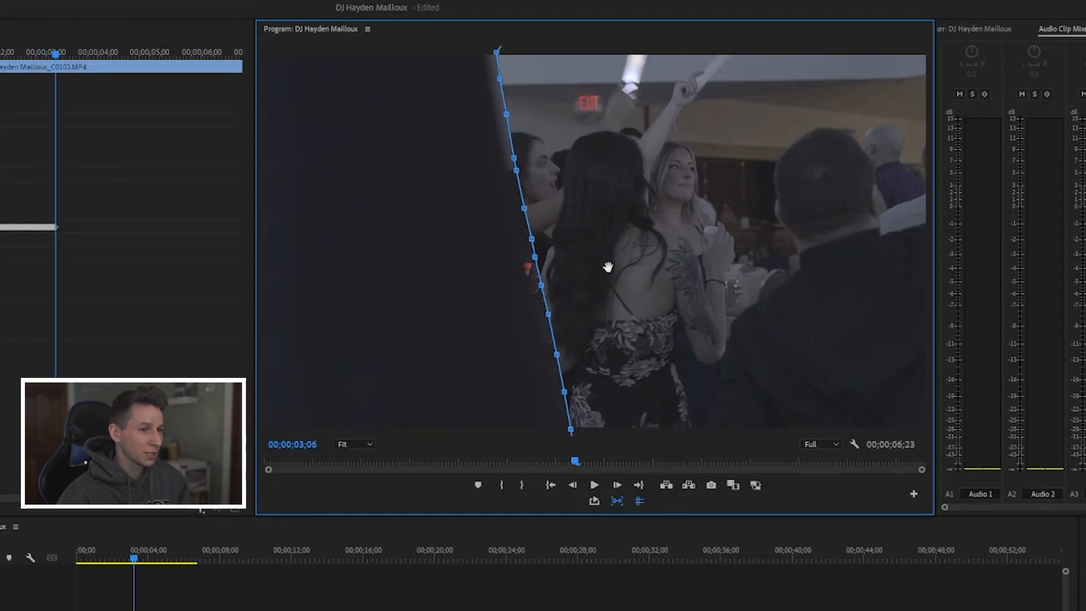
- Keyframe the mask along the figure's edge frame by frame from 00;00;03;06 to 00;00;04;00
scroll(608, 267, "down", 7)
key("equal")
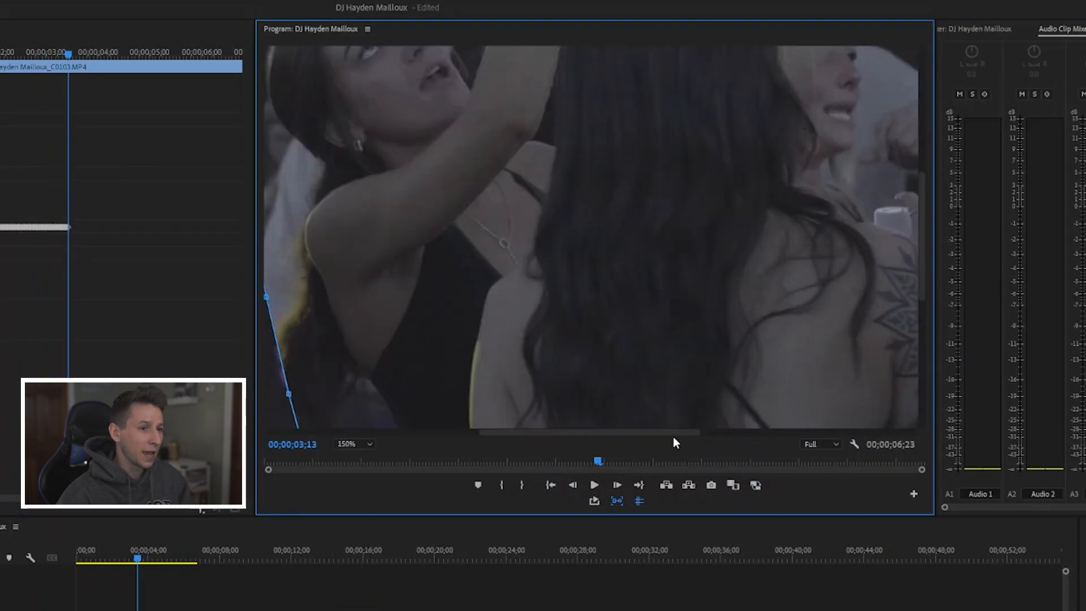
key("minus")
scroll(549, 263, "down", 5)
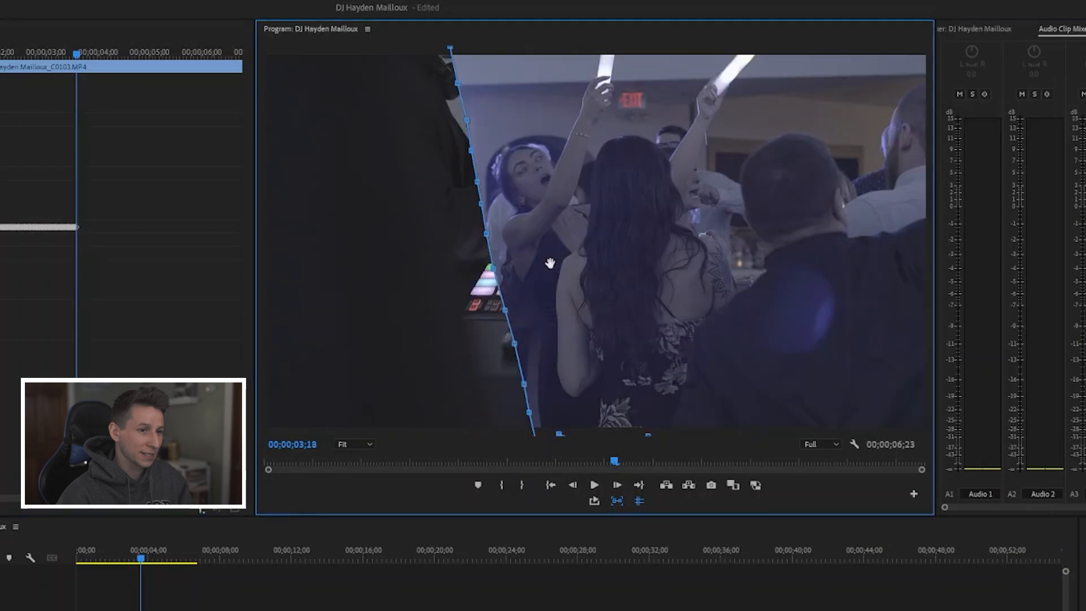
scroll(550, 263, "down", 5)
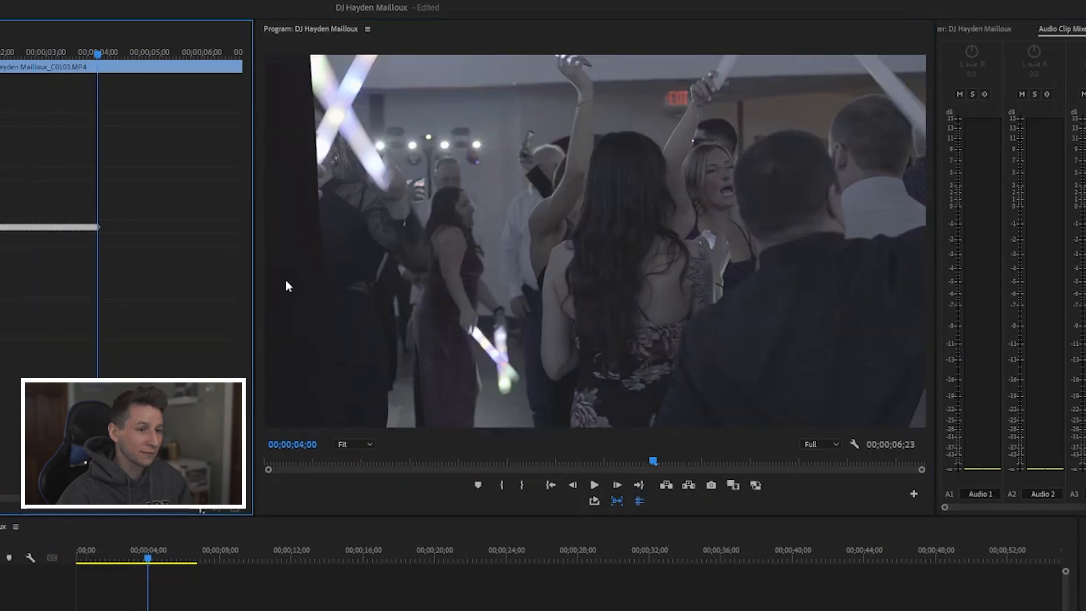
- Scrub through the masked section to 00;00;02;29 and set the Mask Feather to 25
left_click(148, 557)
left_click_drag(150, 557, 99, 558)
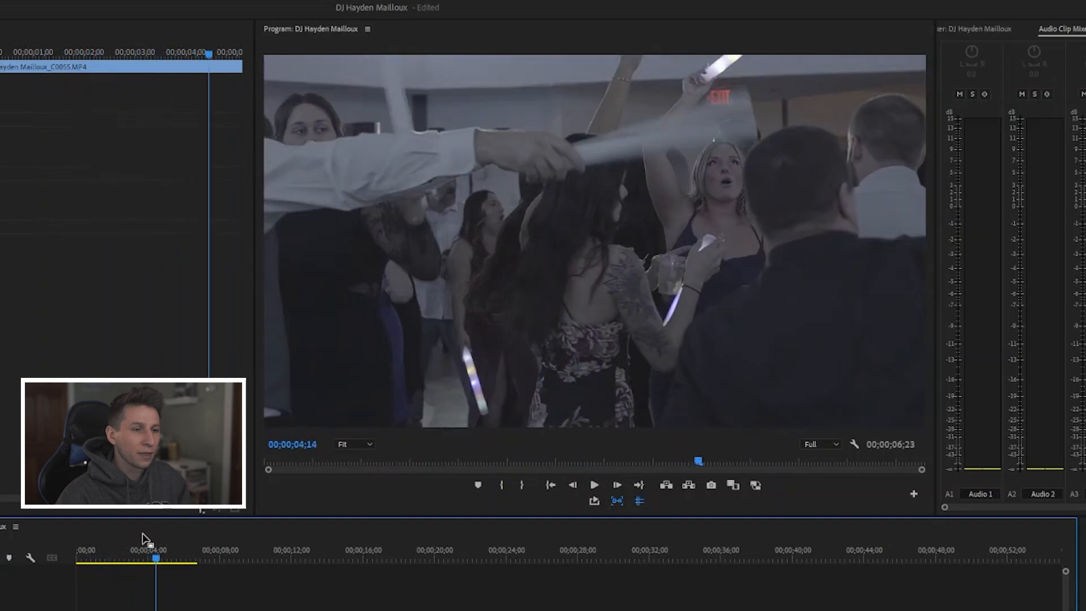
left_click(129, 558)
mouse_move(129, 557)
left_mouse_down()
mouse_move(149, 558)
mouse_move(131, 561)
left_mouse_up()
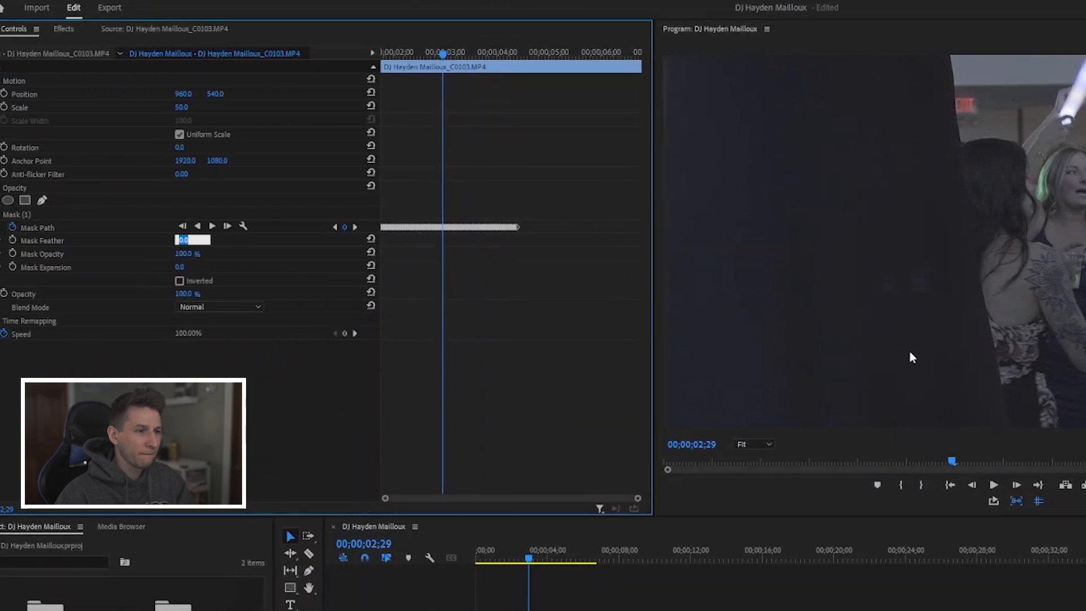
type("25")
key("Return")
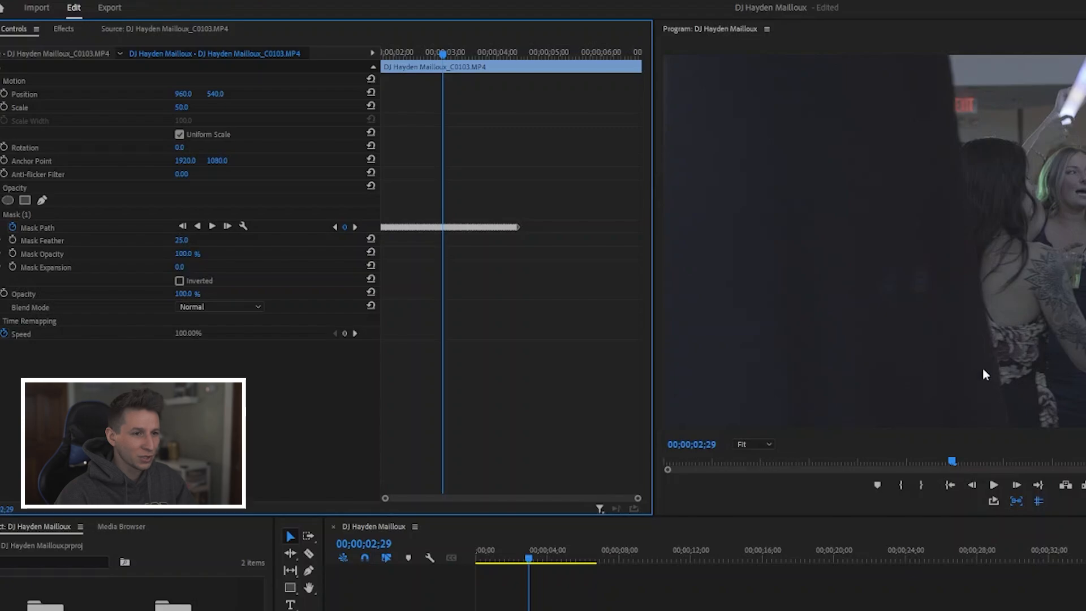
- Play back and scrub the transition from before the figure passes to check how the feathered mask edge blends
left_click_drag(529, 558, 498, 562)
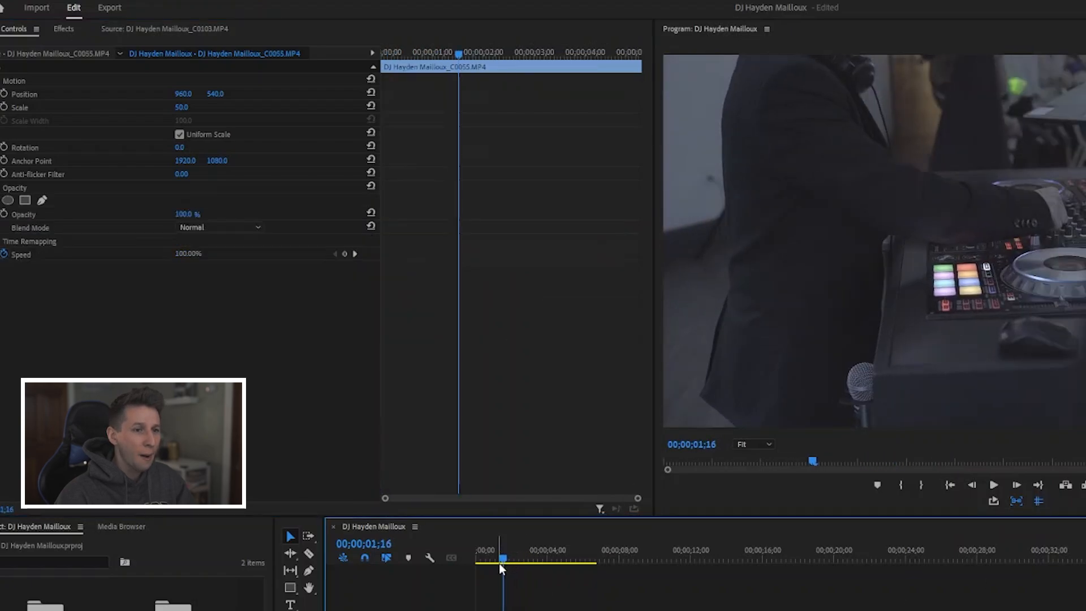
key("space")
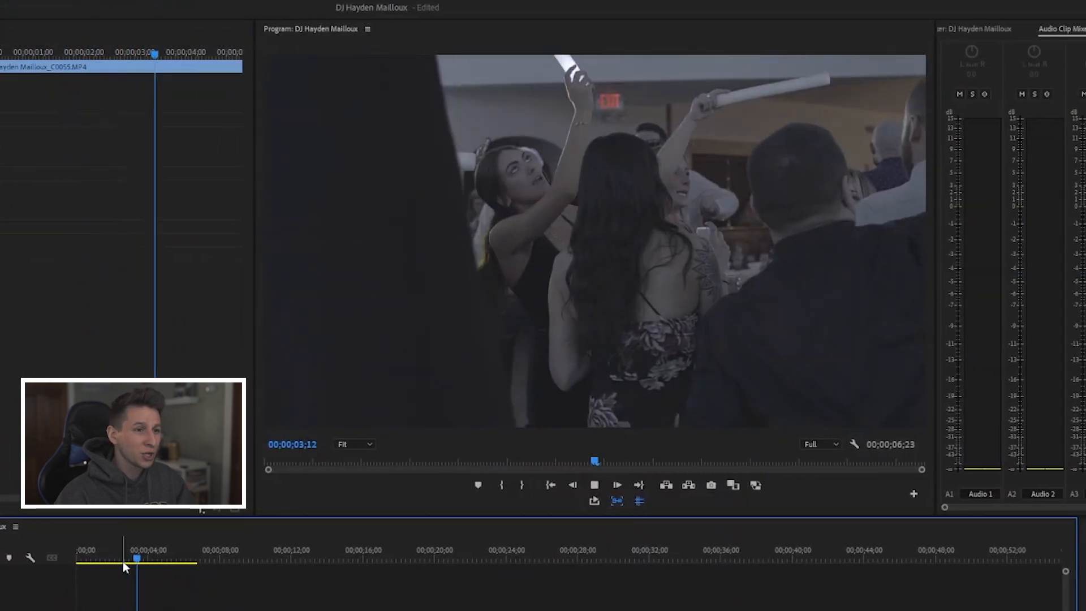
key("space")
left_click_drag(121, 552, 133, 554)
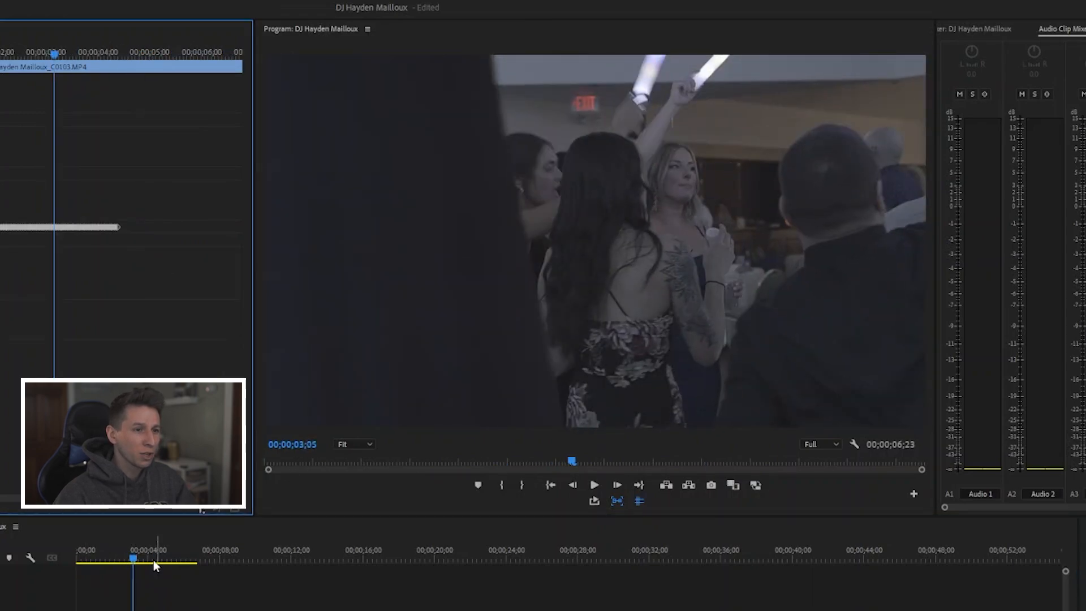
left_click(105, 558)
key("space")
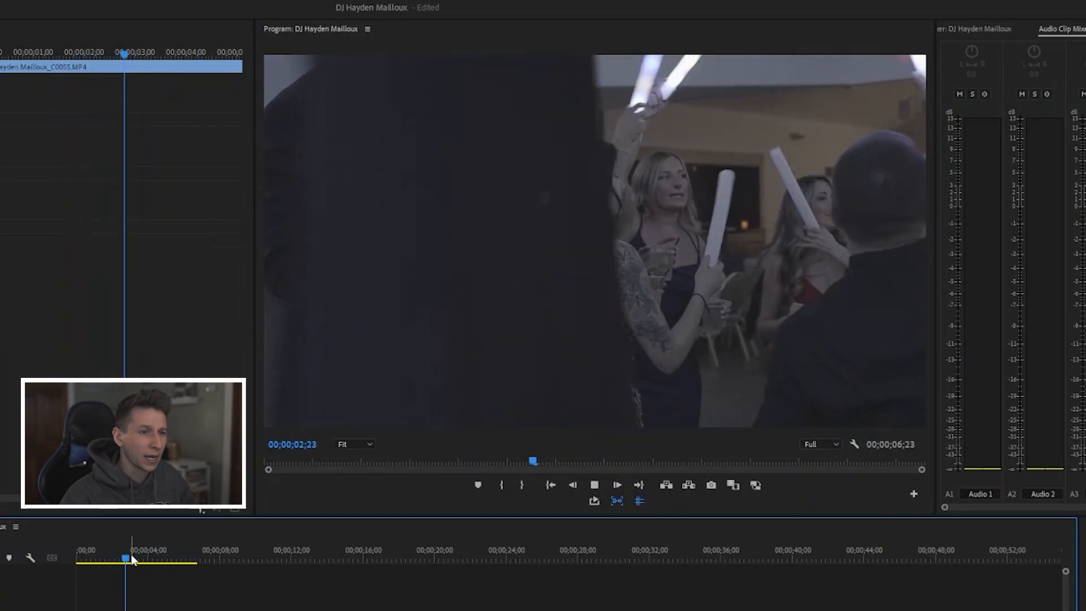
left_click_drag(129, 554, 135, 542)
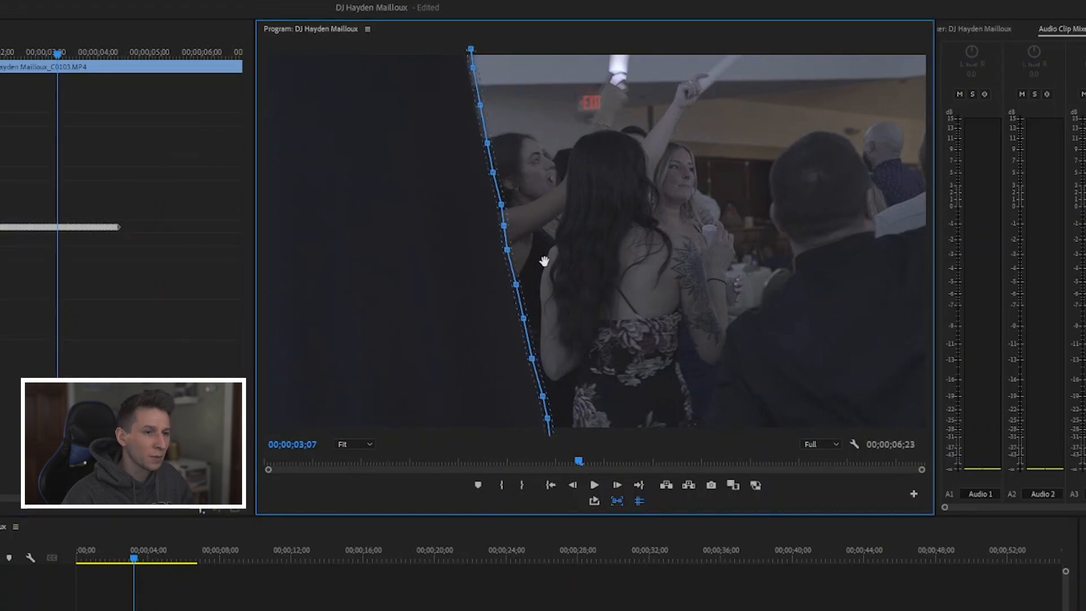
- Examine the mask edge against the figure's outline frame by frame between 00;00;02;26 and 00;00;03;09
mouse_move(134, 558)
left_mouse_down()
mouse_move(115, 558)
mouse_move(138, 557)
left_mouse_up()
left_click(234, 340)
left_click(535, 338)
left_click(133, 557)
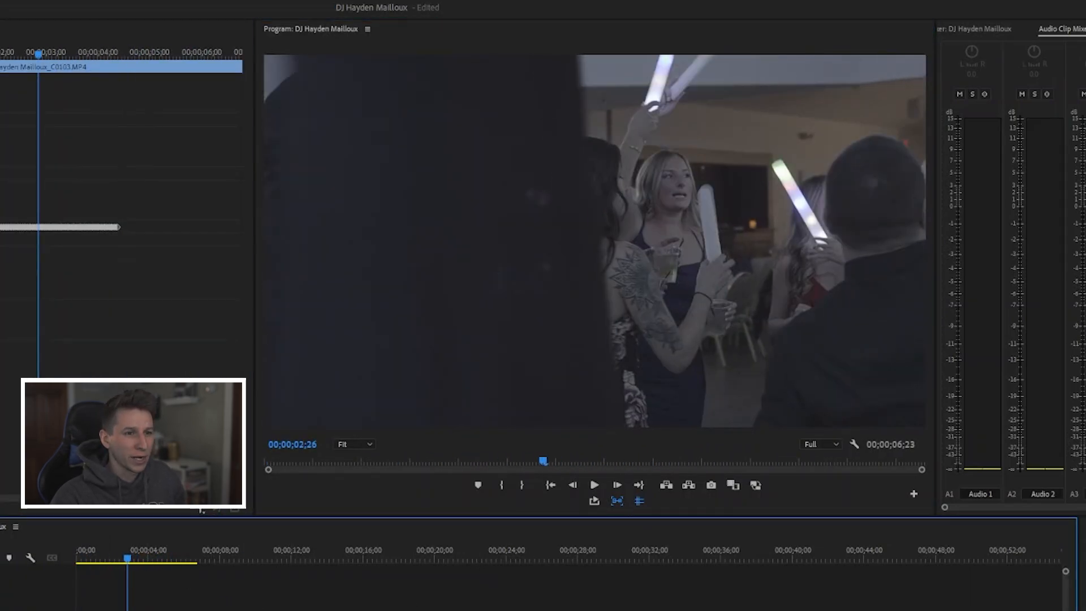
left_click(170, 339)
left_click(130, 558)
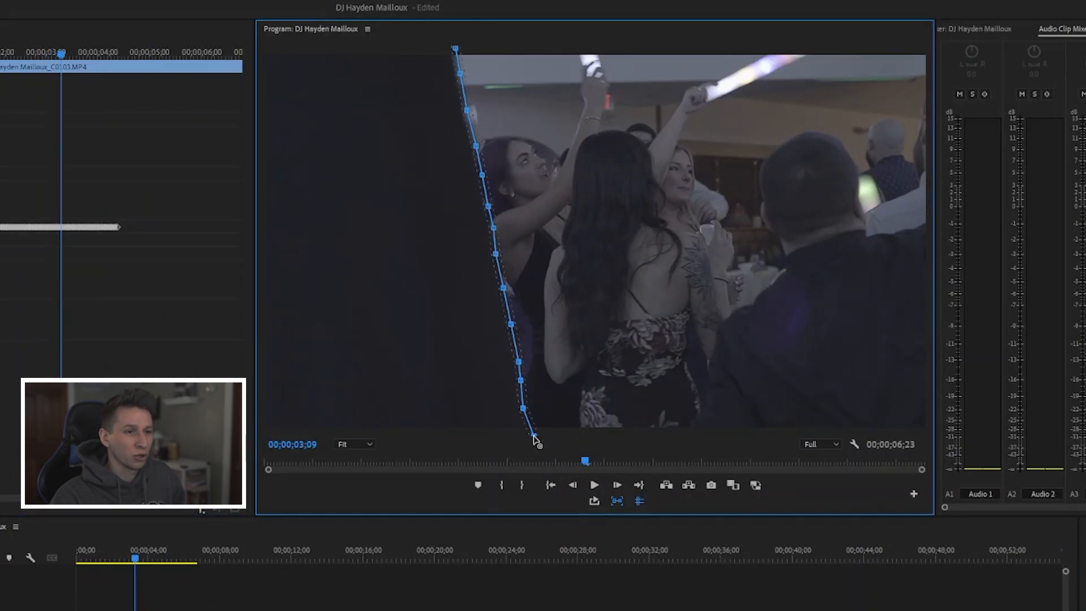
key("Right")
key("Right")
key("Right")
- Play the complete transition from before the figure crosses the frame to review the result
left_click(105, 559)
left_click(338, 593)
key("space")
left_click(144, 559)
left_click(399, 432)
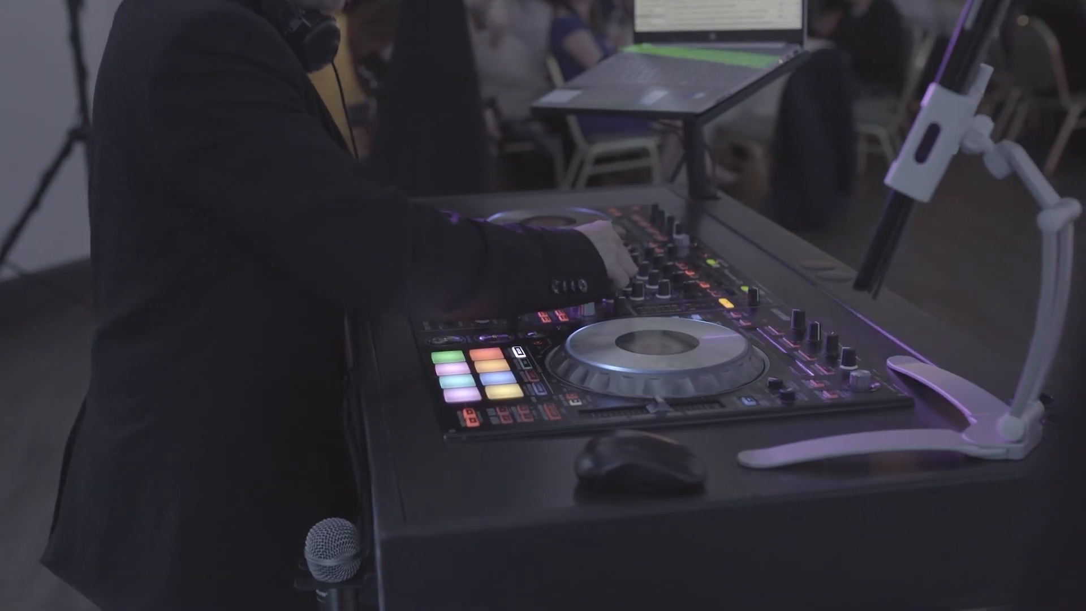